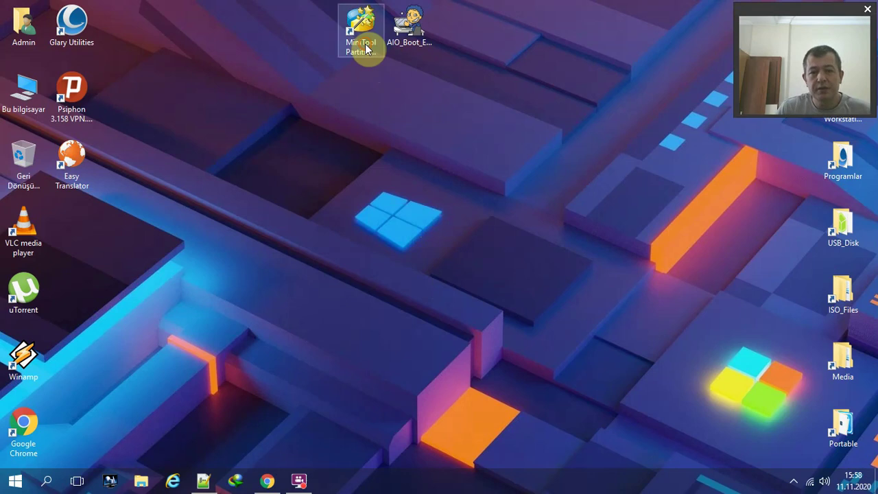
pyautogui.click(362, 58)
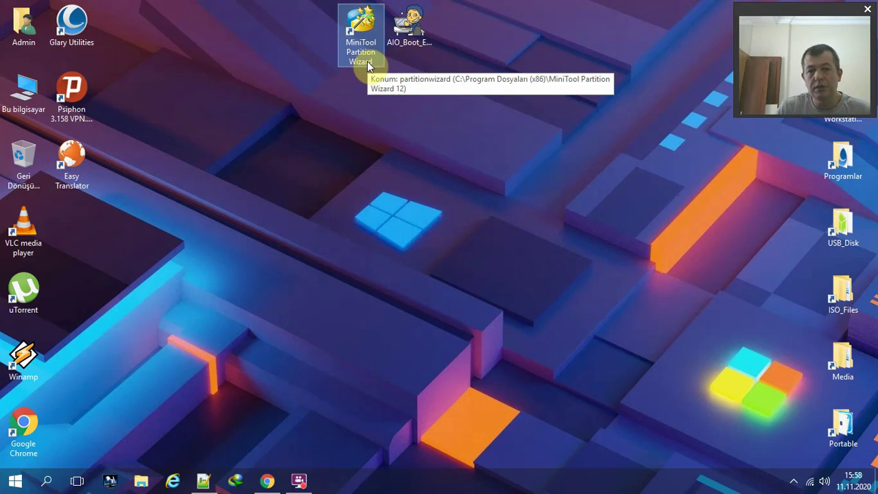
pyautogui.click(407, 44)
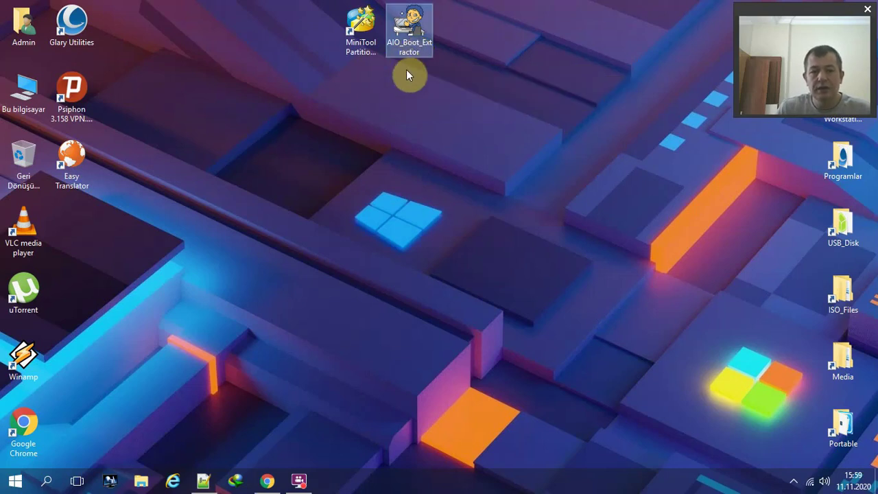
pyautogui.keyDown('ctrl'); pyautogui.click(360, 50); pyautogui.keyUp('ctrl')
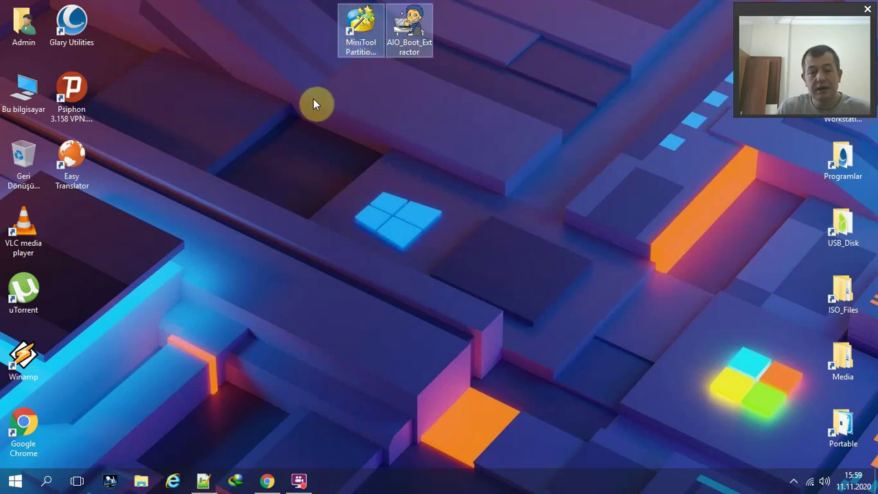
pyautogui.click(417, 80)
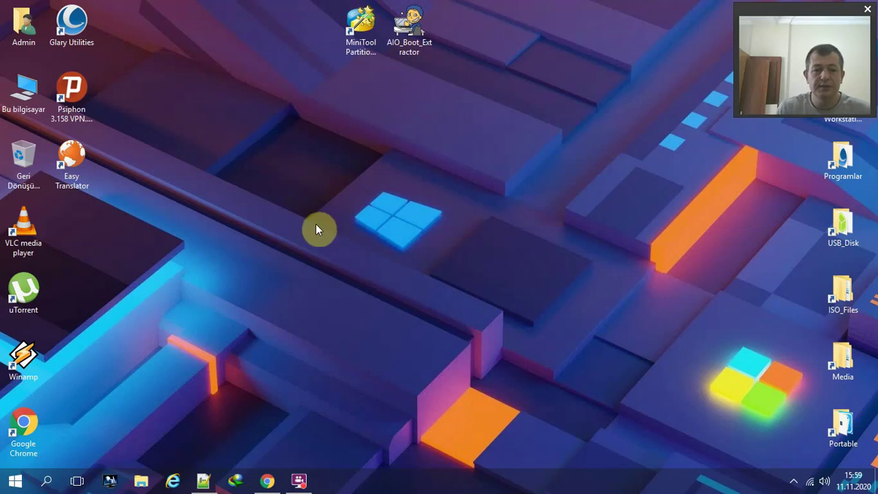
# - Switch to Chrome and review the MiniTool Partition Wizard and AIO Boot download pages, ending with the AIO_Boot_Extractor.exe entry
pyautogui.click(267, 480)
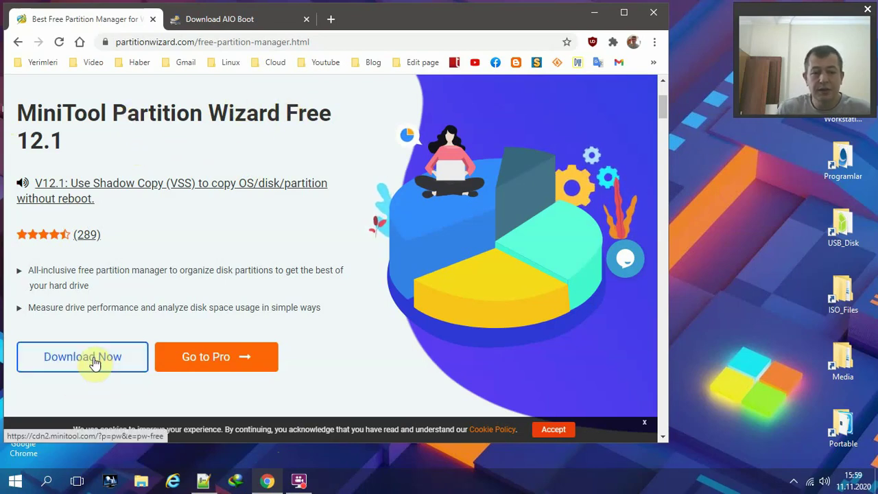
pyautogui.click(246, 20)
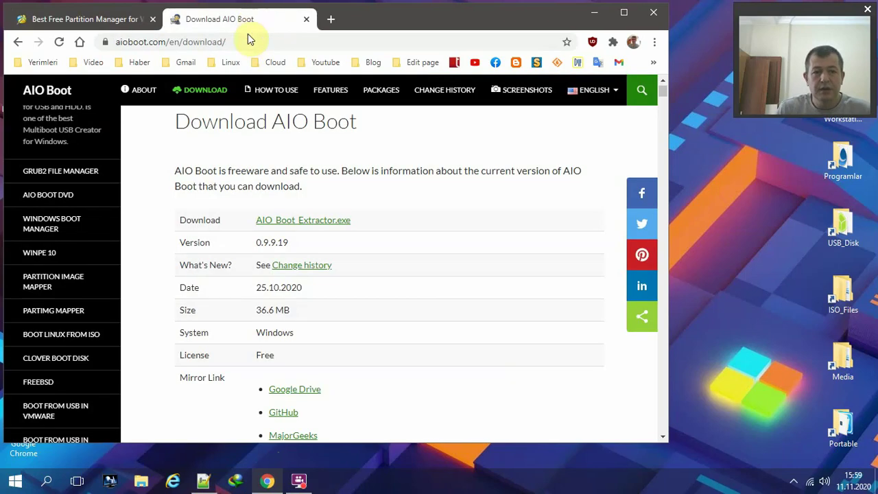
pyautogui.moveTo(173, 122); pyautogui.dragTo(398, 117)
pyautogui.scroll(1, 382, 153)
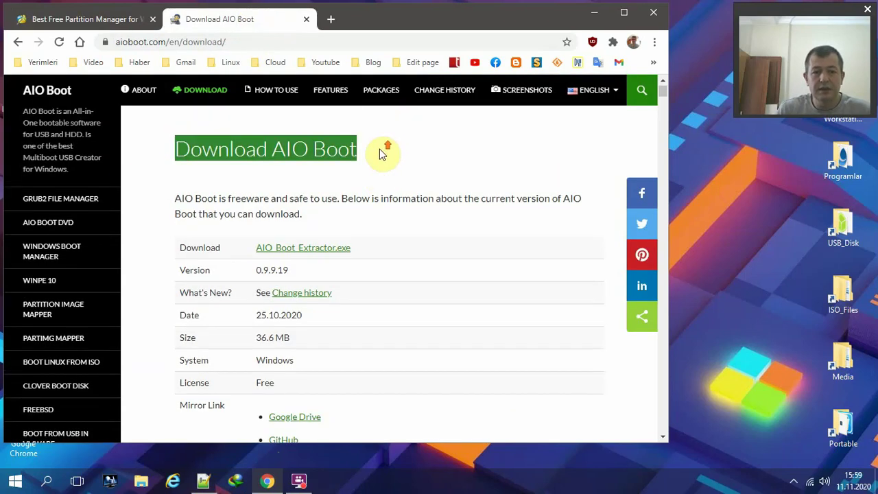
pyautogui.click(271, 42)
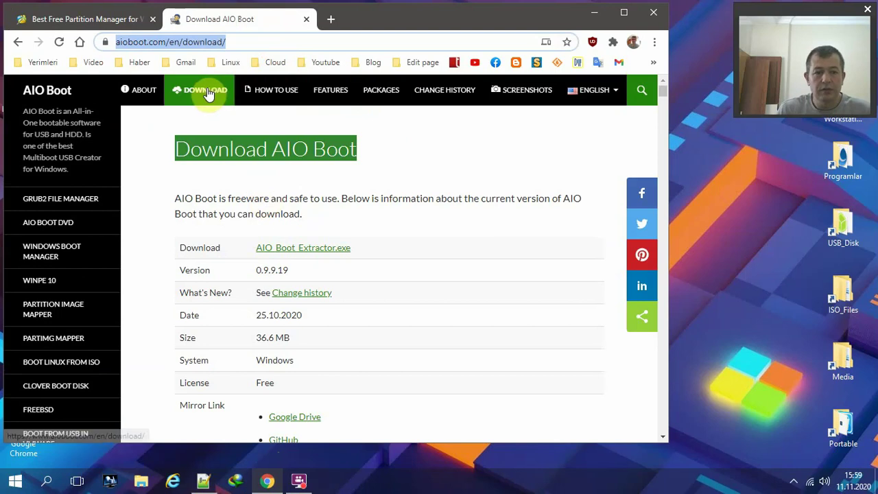
pyautogui.scroll(-1, 325, 256)
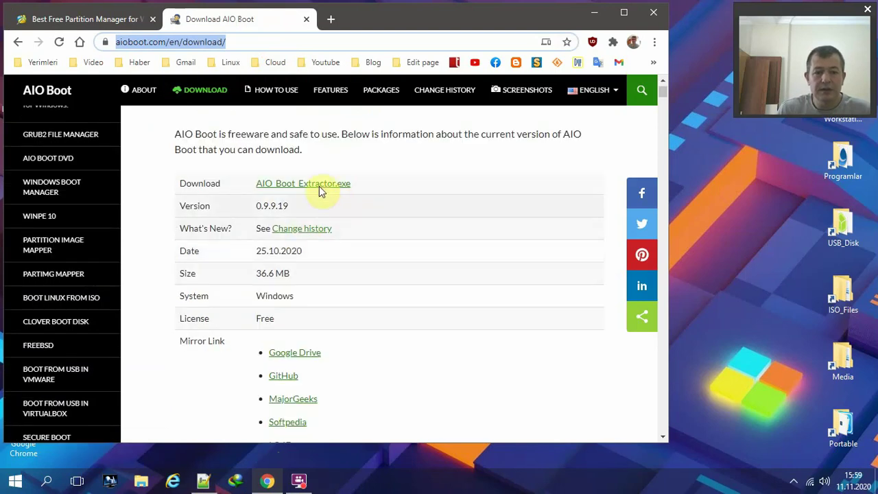
pyautogui.click(595, 13)
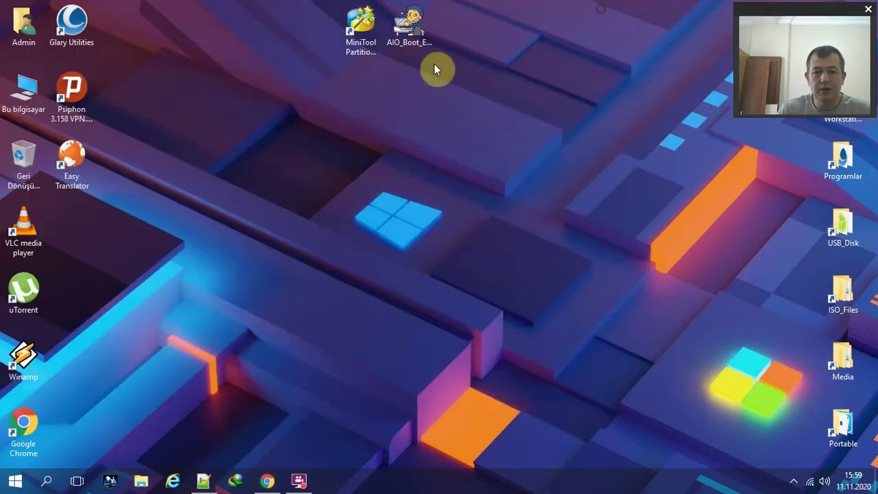
# - Check the Seagate (D:) external drive in the computer's drive overview and close the window
pyautogui.moveTo(435, 68); pyautogui.dragTo(358, 53)
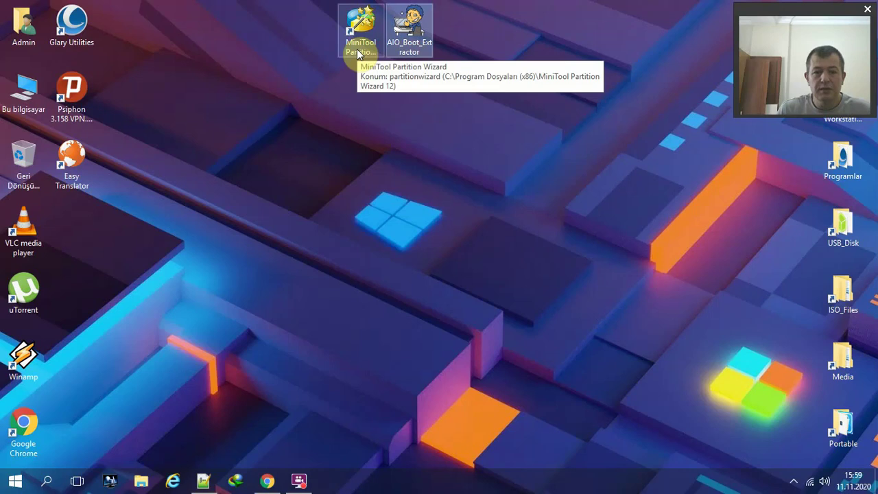
pyautogui.click(358, 53)
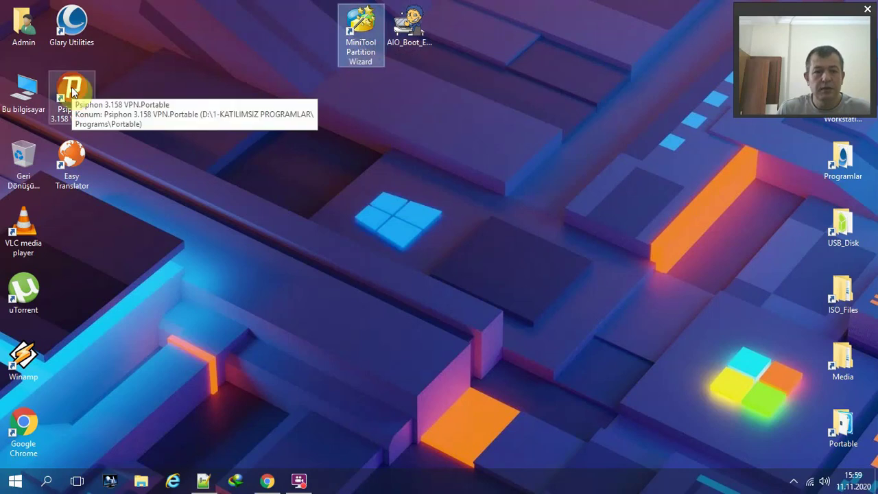
pyautogui.doubleClick(36, 101)
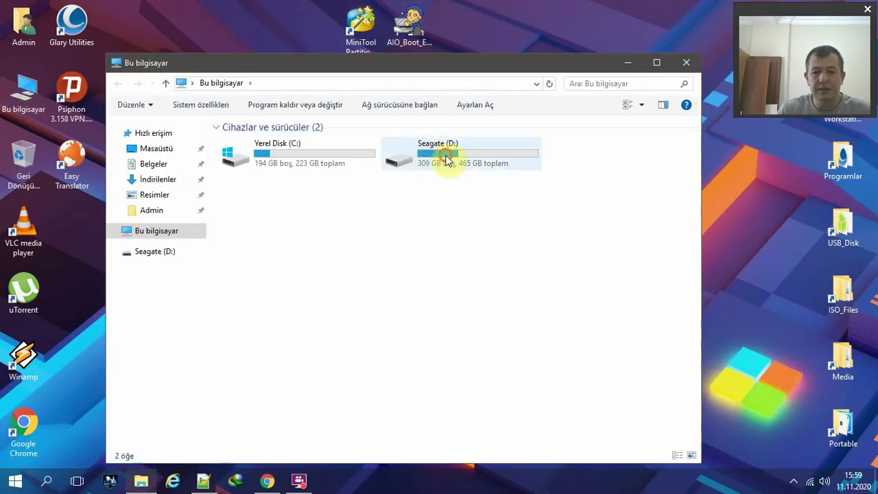
pyautogui.click(442, 164)
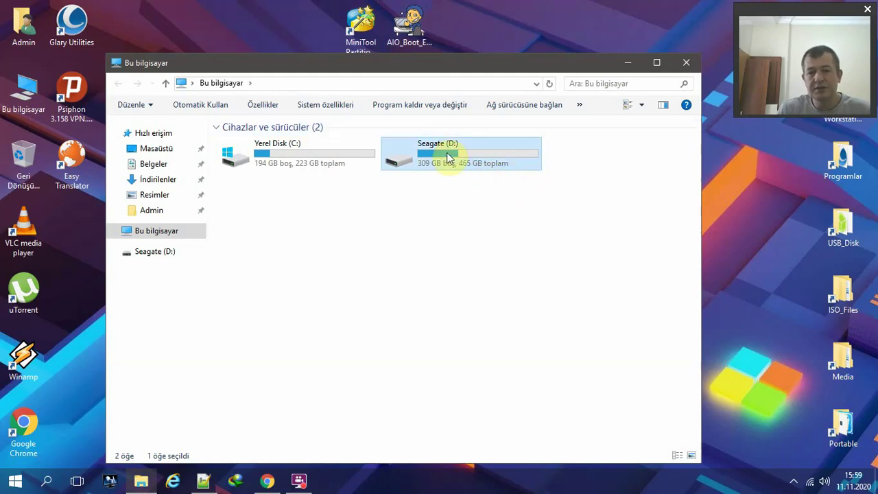
pyautogui.moveTo(447, 154)
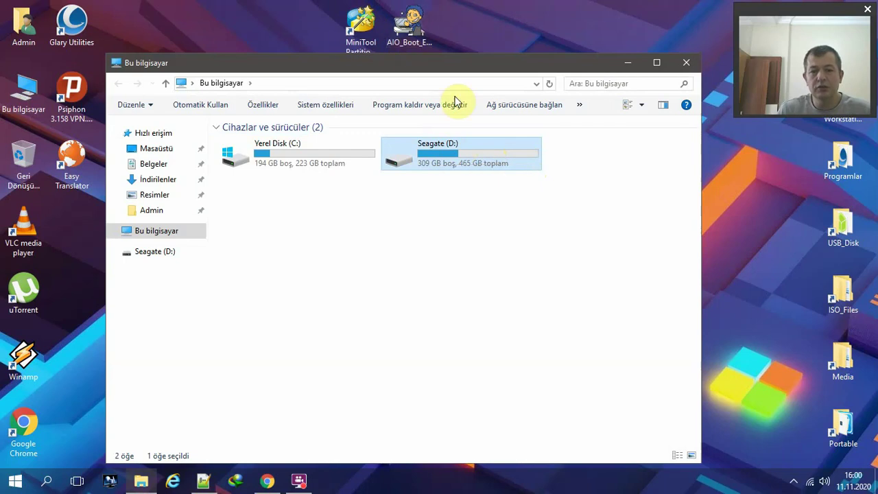
pyautogui.click(686, 63)
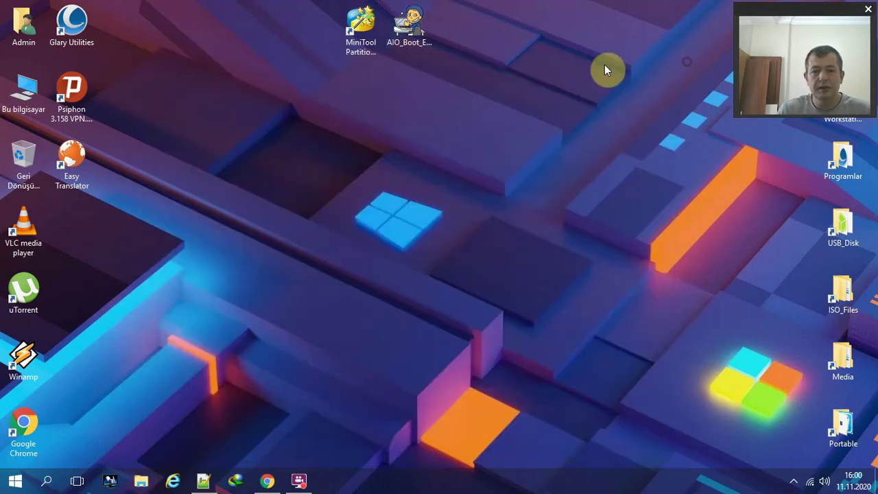
# - Launch MiniTool Partition Wizard and resize the Seagate (D:) partition on Disk 3 to 409.53 GB, leaving 50 GB unallocated after it
pyautogui.click(351, 45)
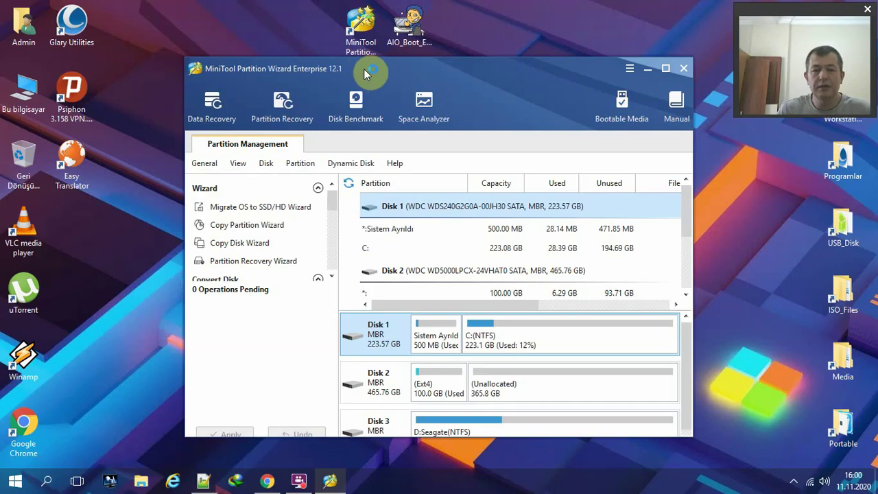
pyautogui.click(665, 68)
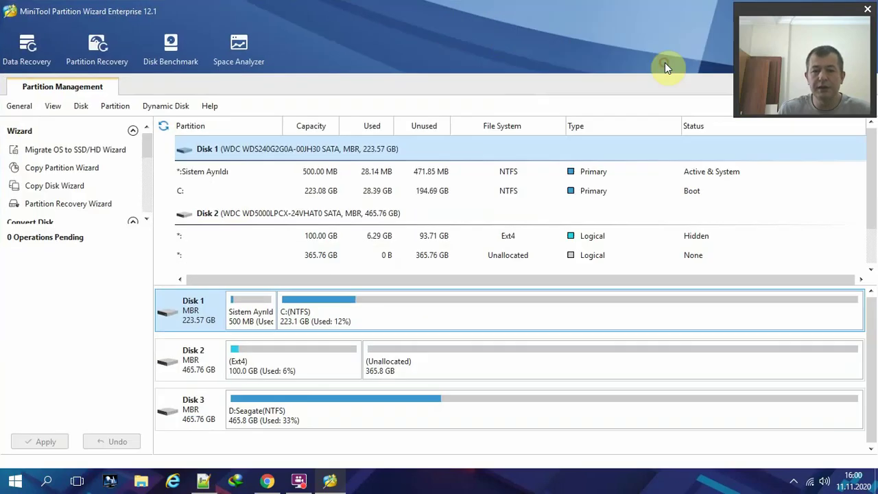
pyautogui.click(252, 426)
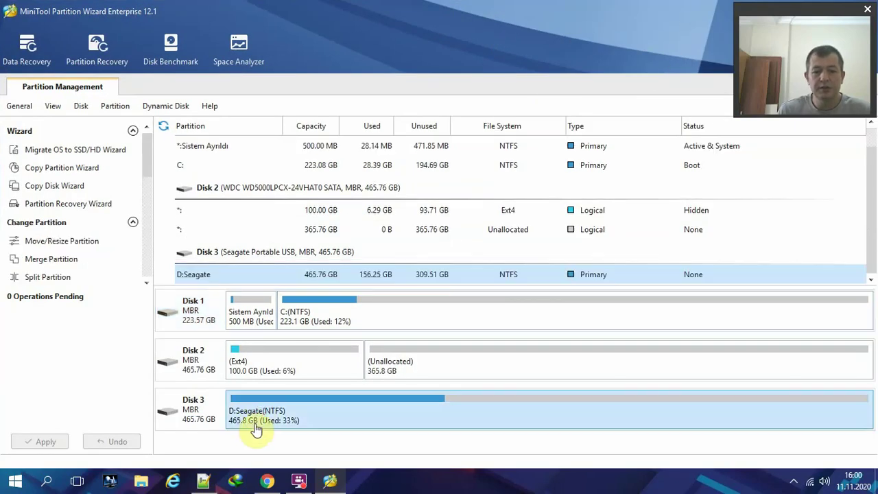
pyautogui.rightClick(309, 415)
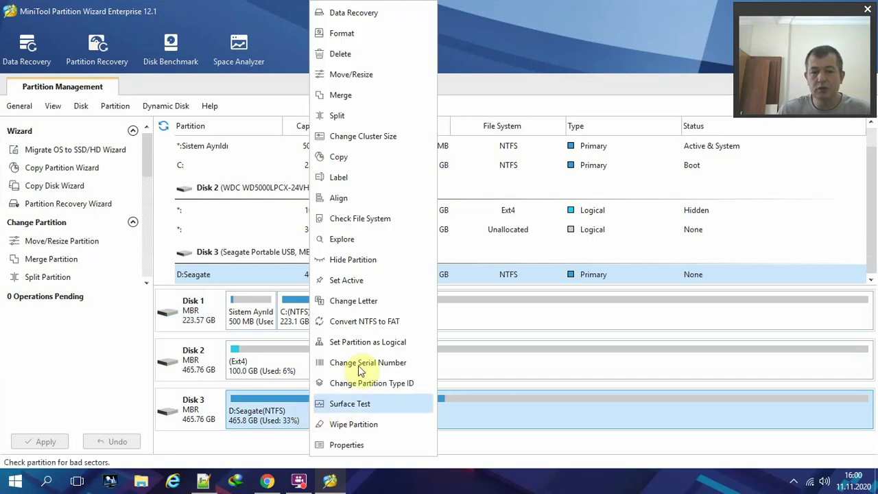
pyautogui.click(392, 78)
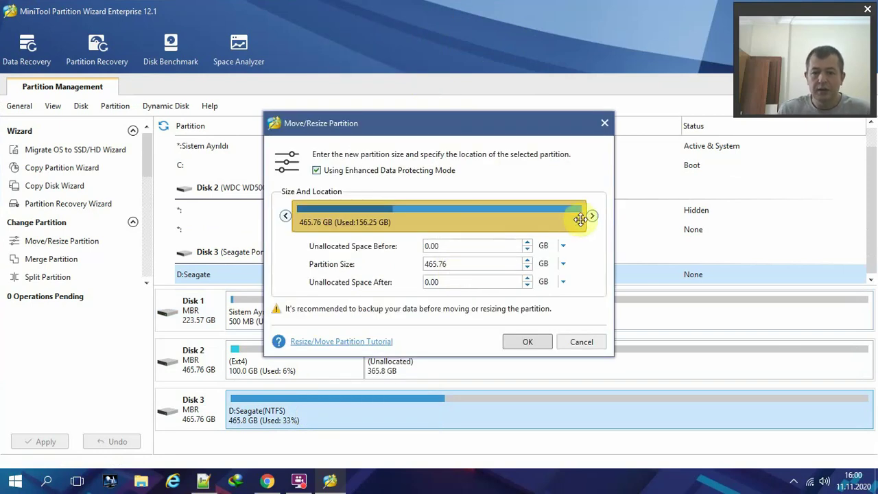
pyautogui.moveTo(596, 215); pyautogui.dragTo(559, 216)
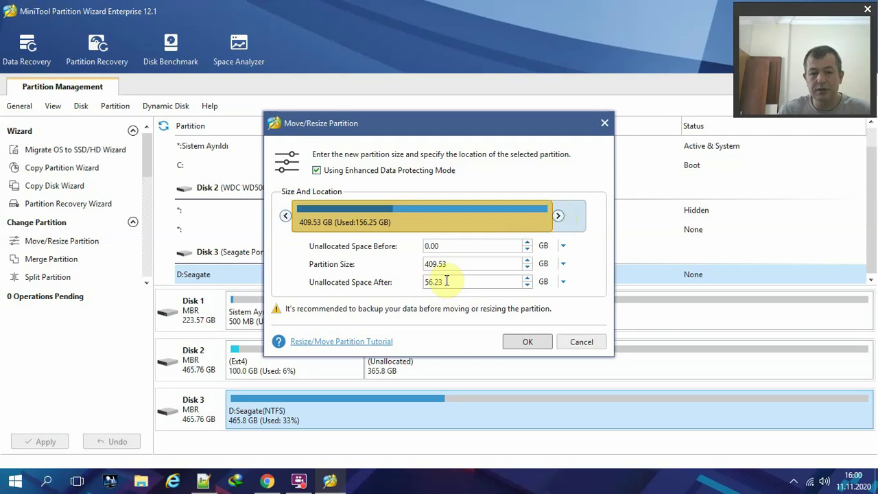
pyautogui.moveTo(447, 280); pyautogui.dragTo(409, 281)
pyautogui.write('50')
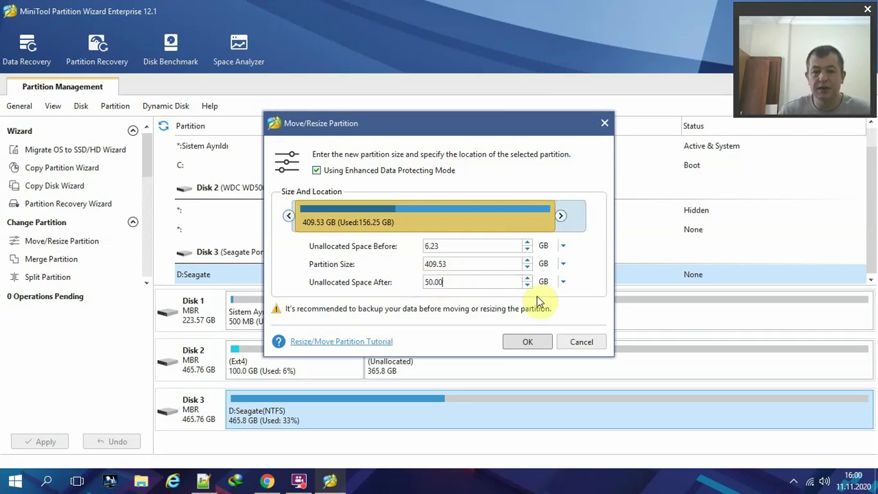
pyautogui.moveTo(451, 282); pyautogui.dragTo(364, 285)
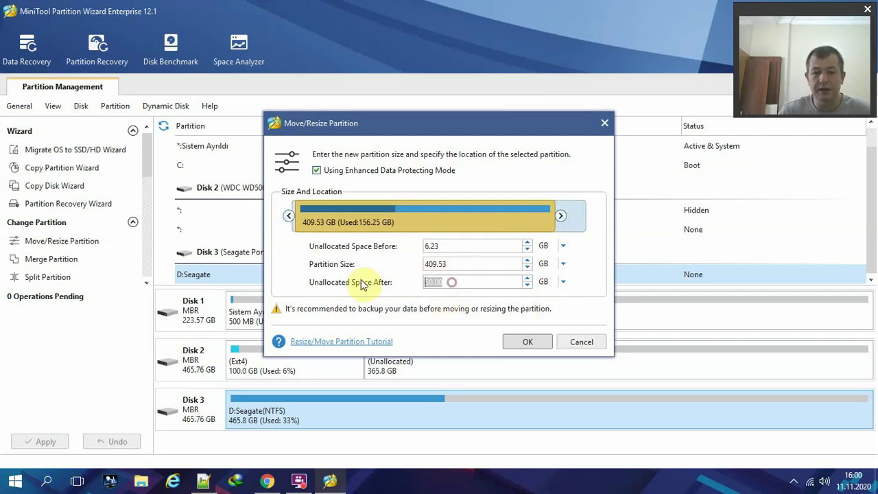
pyautogui.click(527, 338)
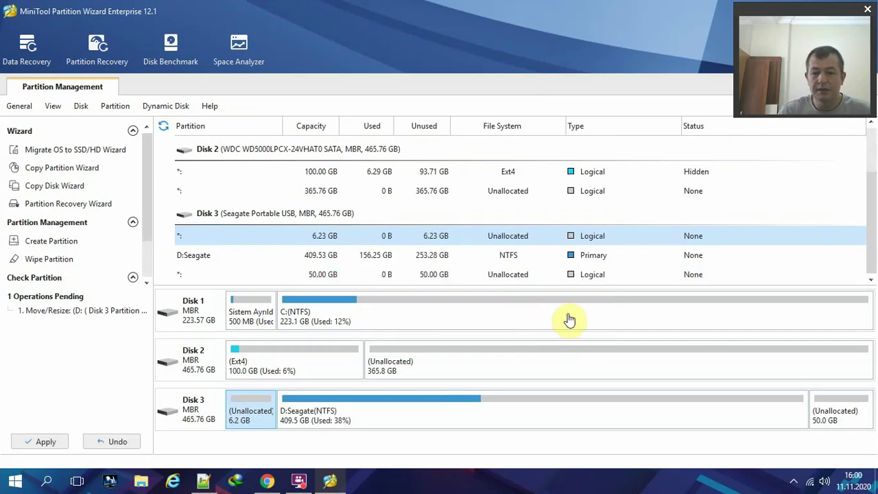
# - Create a primary FAT32 partition labelled AIOBOOT in the 50 GB unallocated space on Disk 3
pyautogui.click(839, 419)
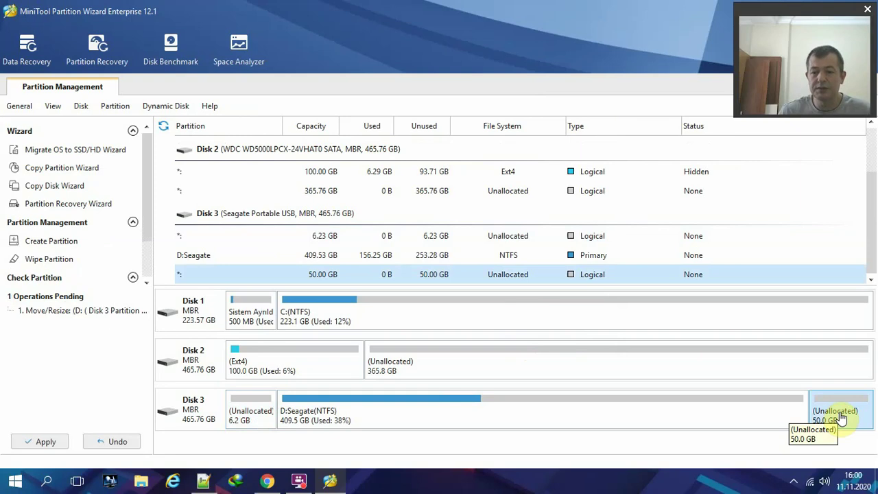
pyautogui.rightClick(838, 411)
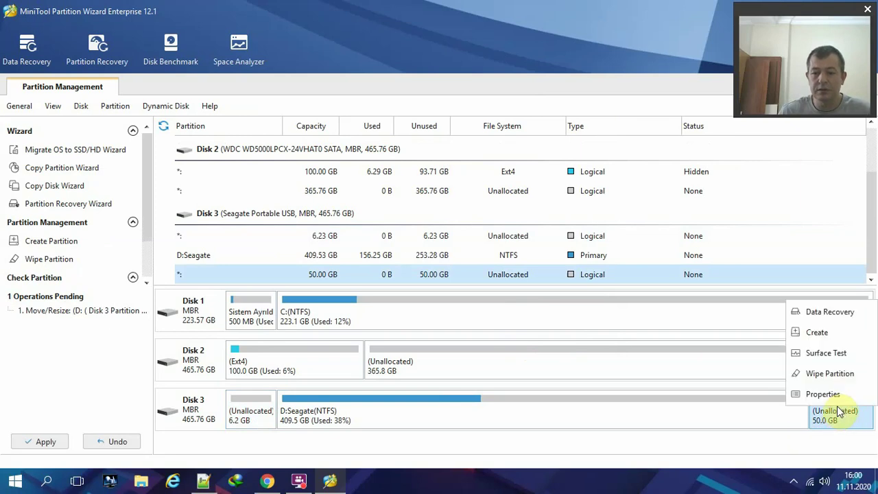
pyautogui.click(836, 334)
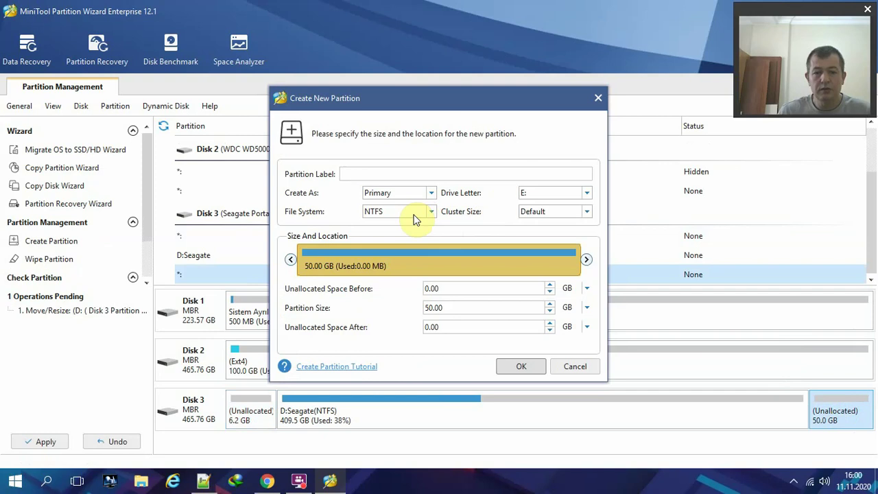
pyautogui.click(414, 216)
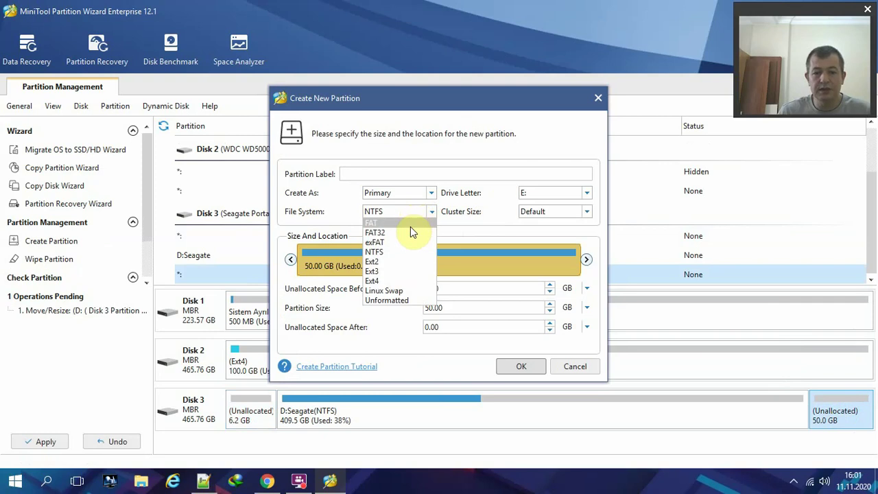
pyautogui.click(409, 232)
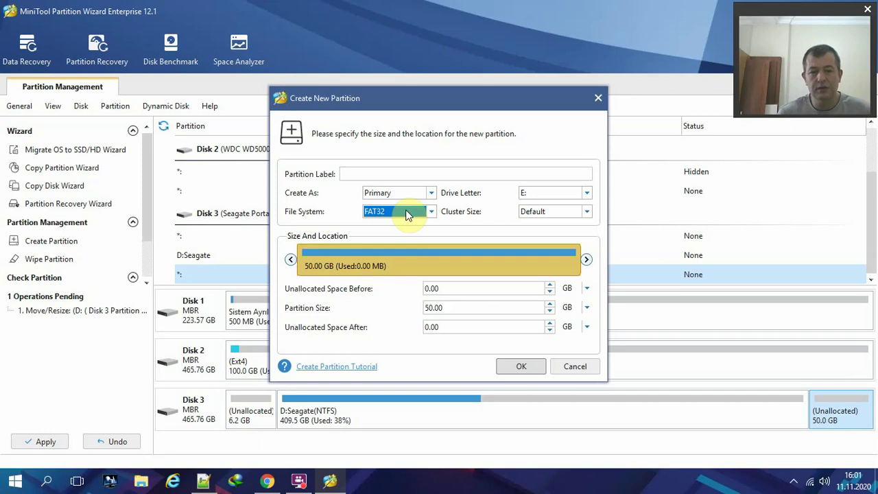
pyautogui.click(403, 174)
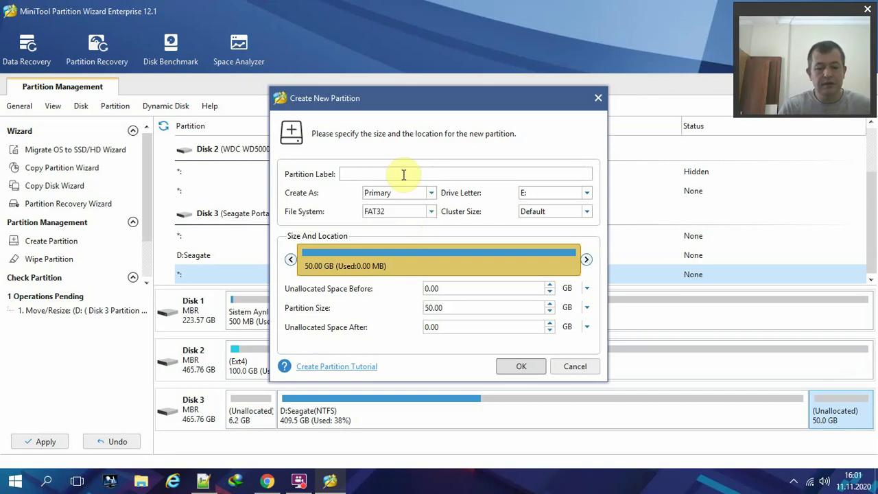
pyautogui.press('BackSpace')
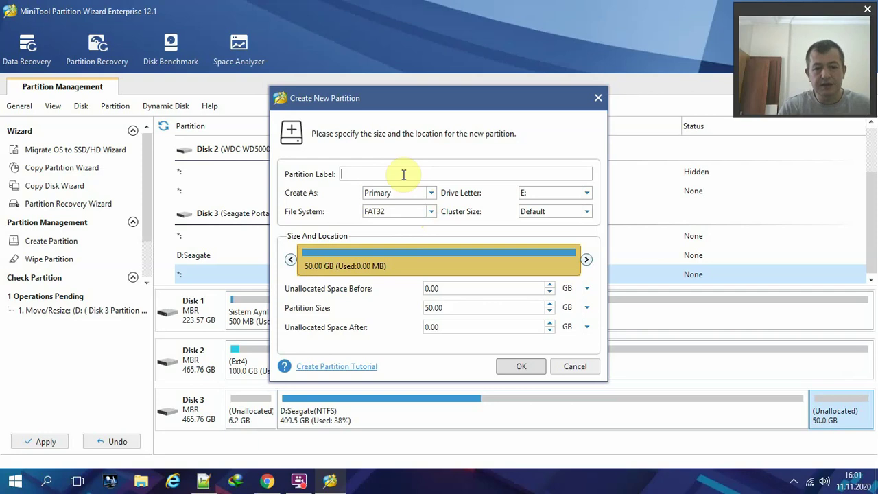
pyautogui.write('AIO')
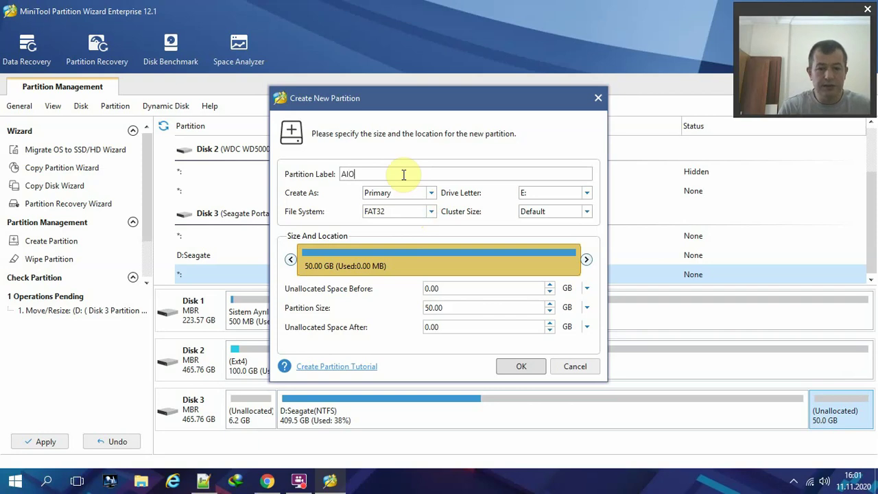
pyautogui.write('BOOT')
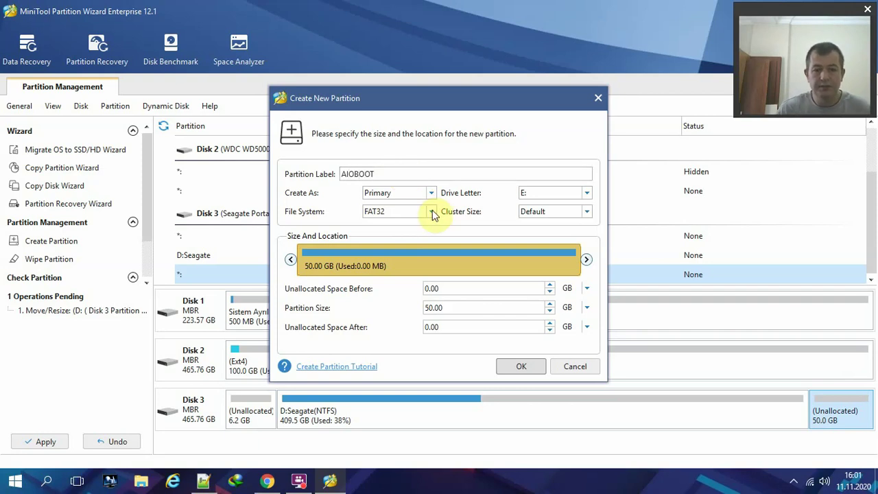
pyautogui.click(533, 374)
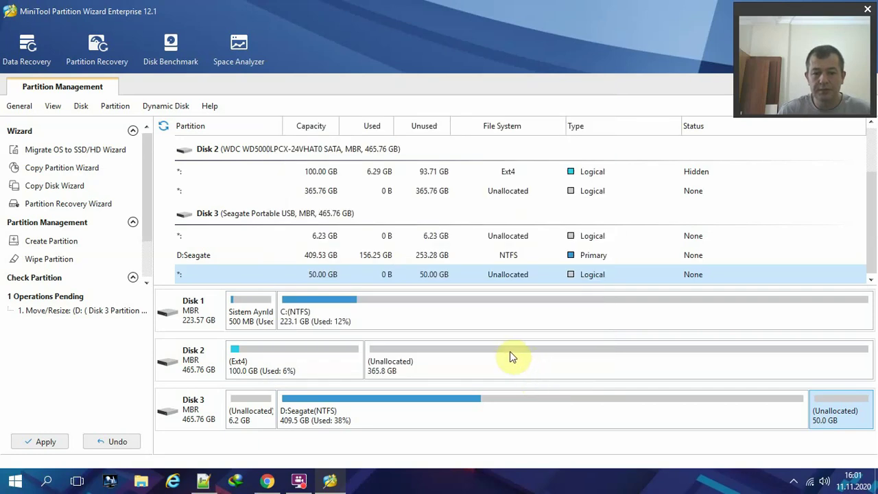
# - Apply the pending resize and create operations on Disk 3, wait for them to finish, and close MiniTool Partition Wizard
pyautogui.click(29, 443)
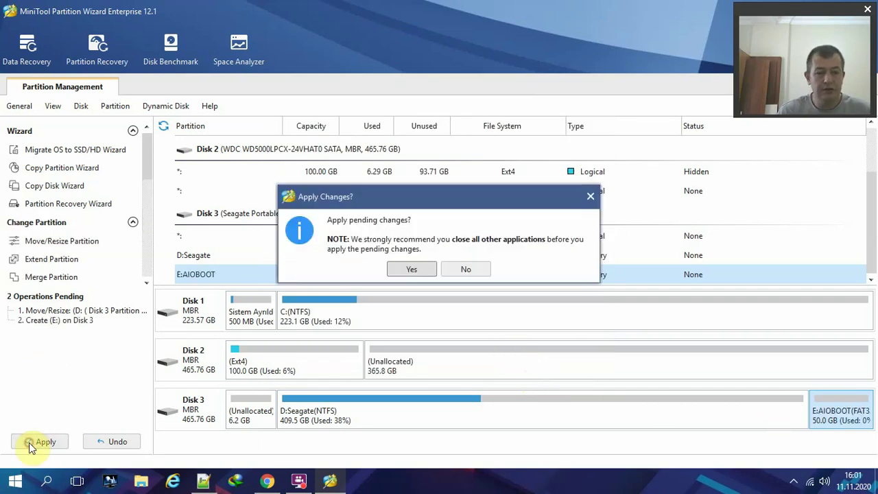
pyautogui.click(409, 271)
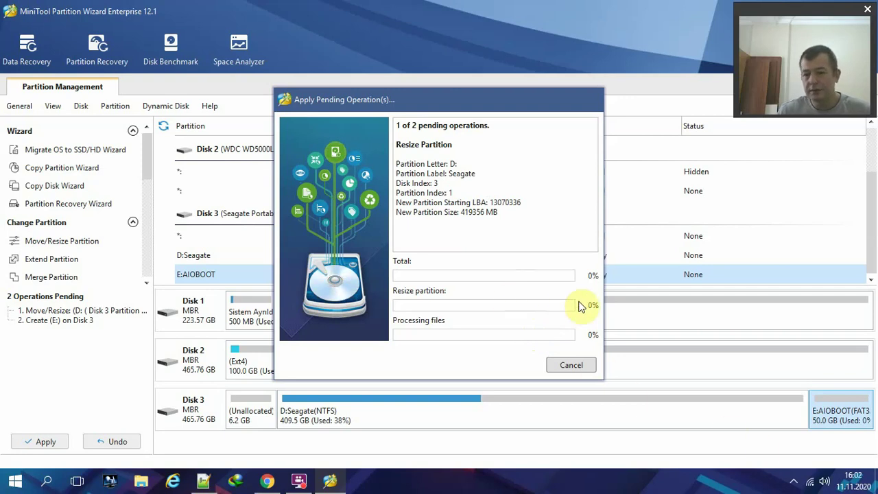
pyautogui.click(793, 482)
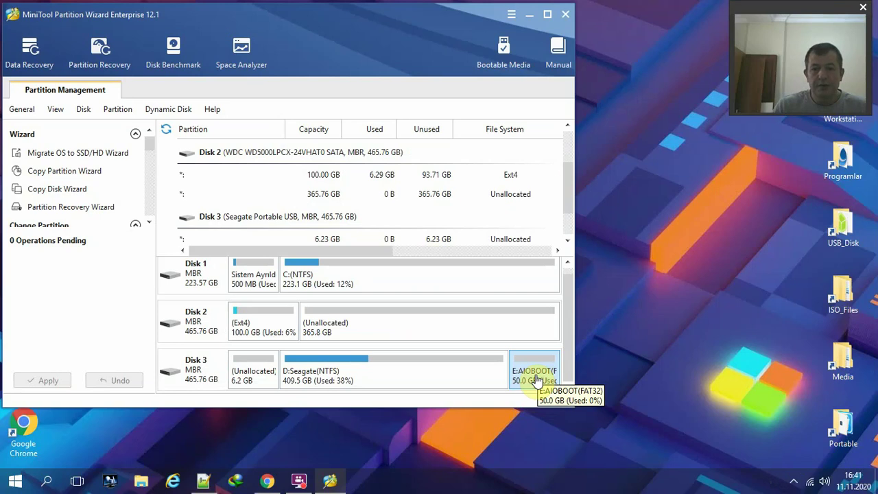
pyautogui.click(566, 15)
pyautogui.click(255, 234)
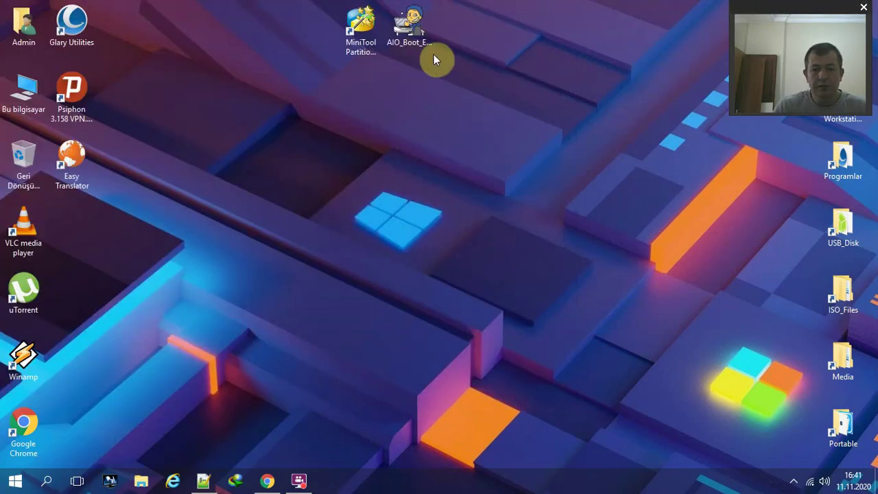
# - Check the Seagate (D:) and AIOBOOT (E:) drives in the computer's drive overview, look inside AIOBOOT, and close the window
pyautogui.click(418, 39)
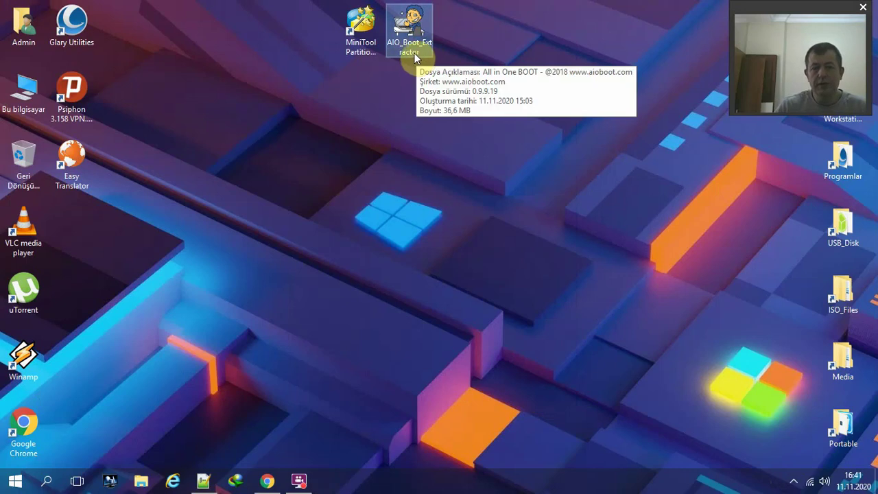
pyautogui.doubleClick(26, 90)
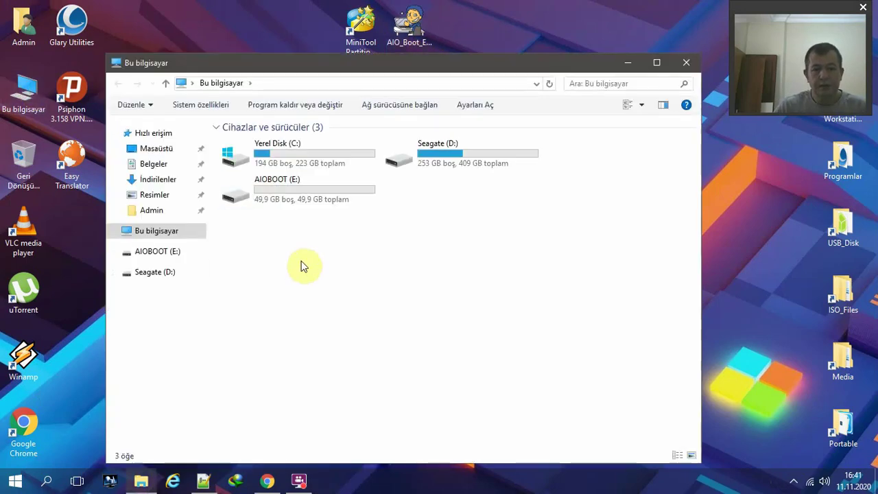
pyautogui.click(432, 156)
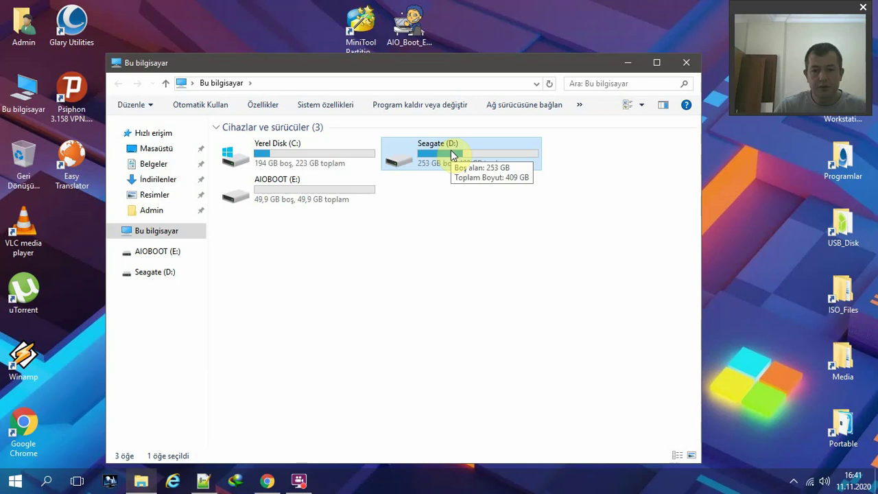
pyautogui.click(351, 192)
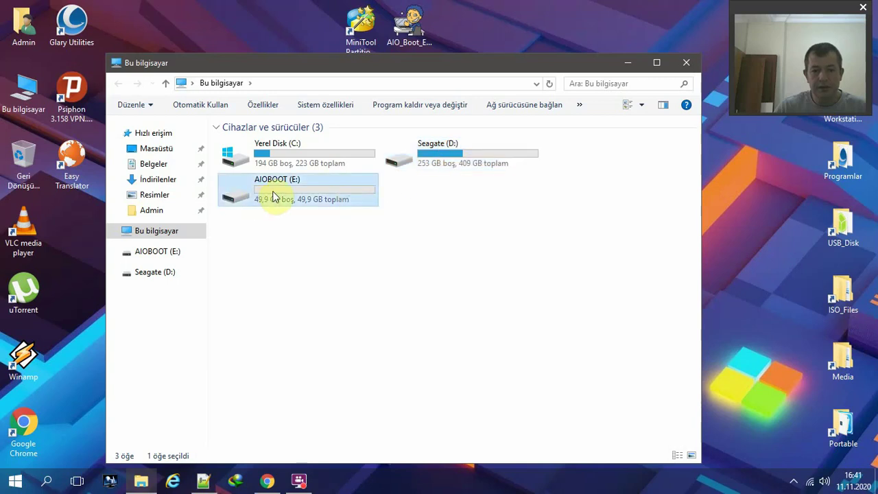
pyautogui.doubleClick(289, 196)
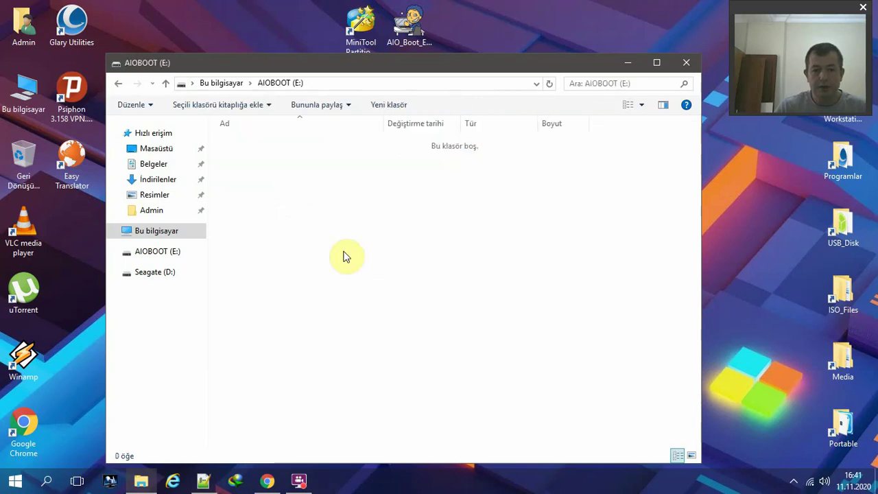
pyautogui.moveTo(290, 212); pyautogui.dragTo(233, 169)
pyautogui.click(700, 60)
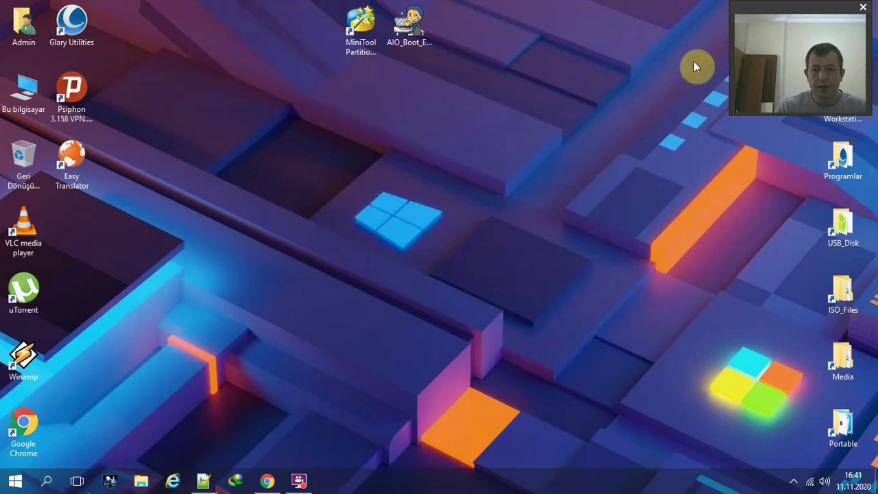
# - Run AIO_Boot_Extractor from the desktop as administrator and set its language to Türkçe
pyautogui.rightClick(400, 29)
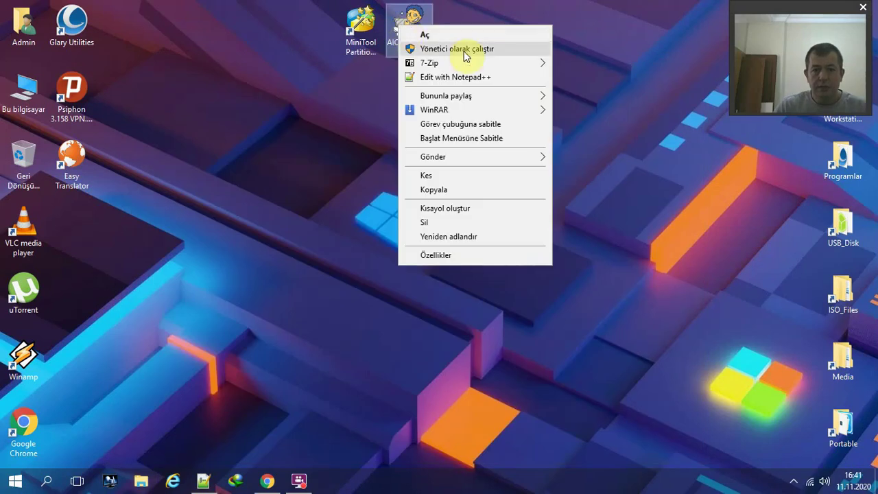
pyautogui.click(464, 51)
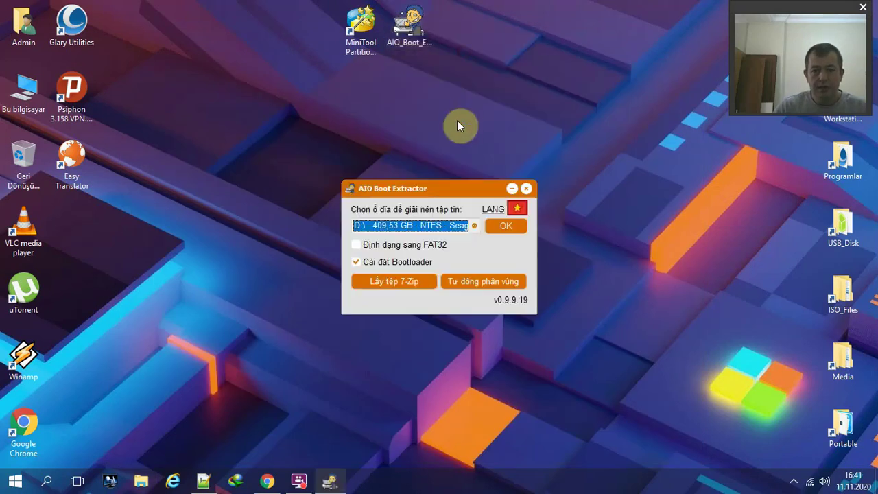
pyautogui.click(494, 210)
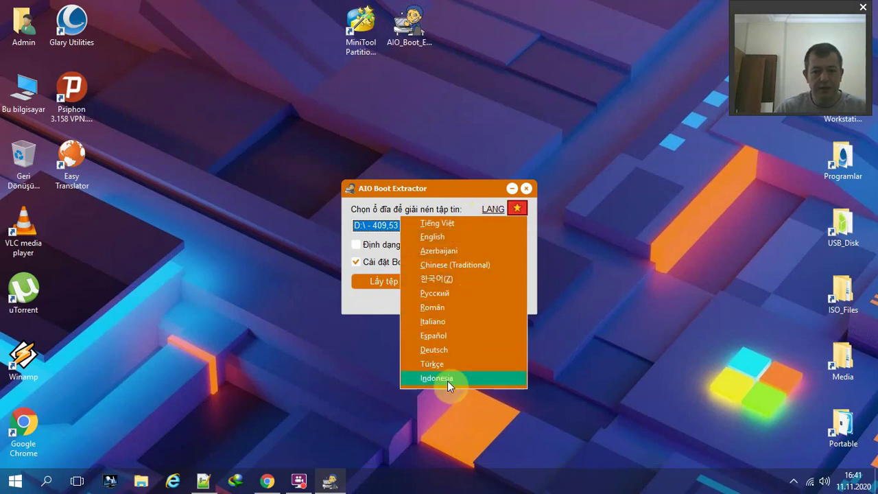
pyautogui.click(458, 362)
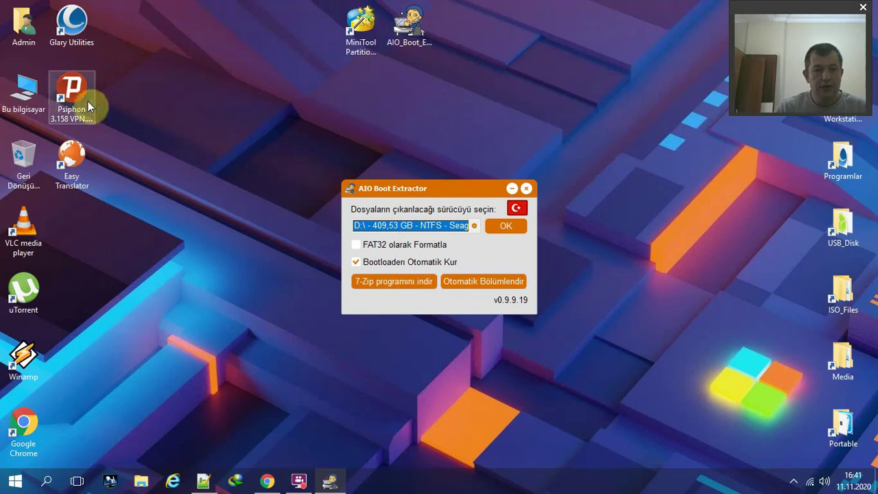
# - Check AIOBOOT's drive letter in the computer's drive overview, and extract AIO Boot to the E:\ FAT32 drive with automatic bootloader installation
pyautogui.doubleClick(23, 90)
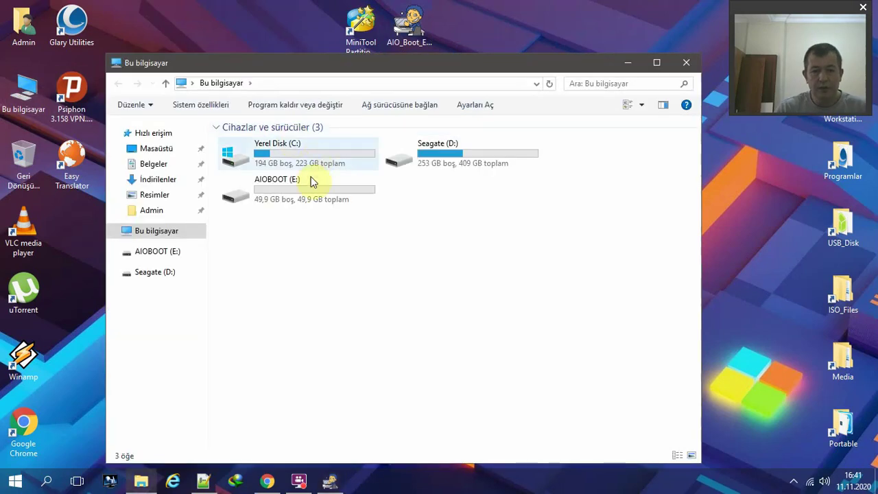
pyautogui.click(304, 180)
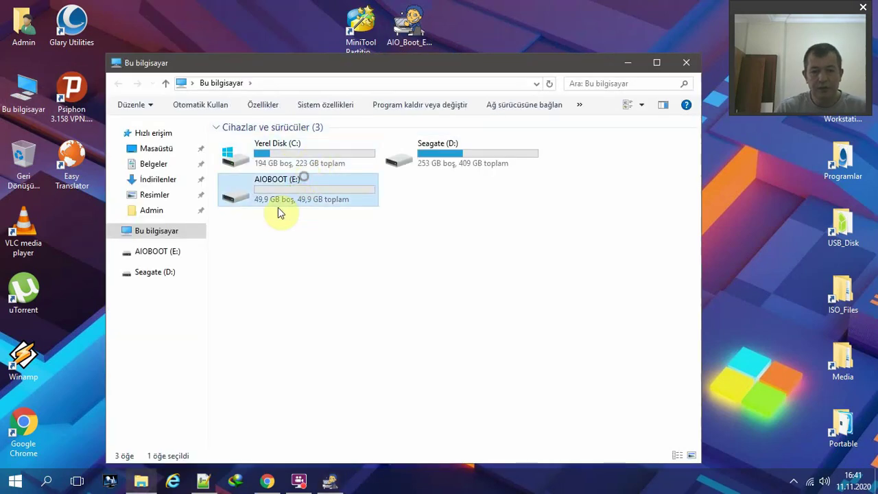
pyautogui.click(681, 63)
pyautogui.click(450, 225)
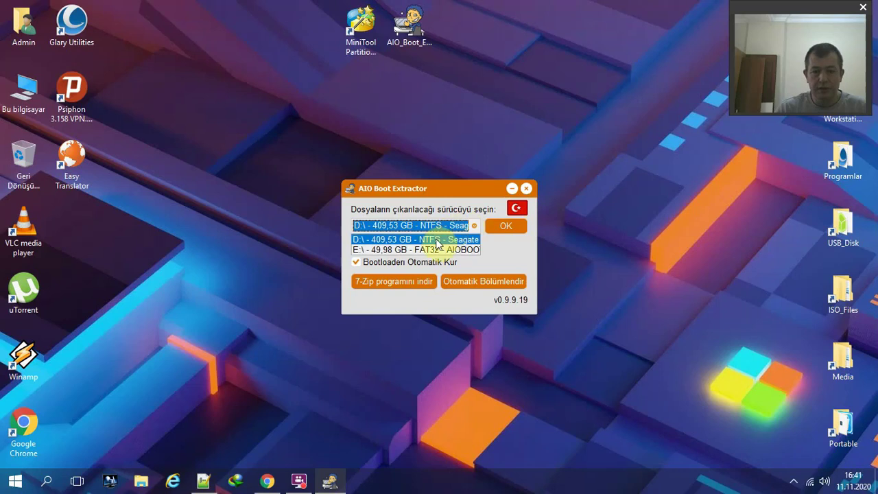
pyautogui.click(429, 251)
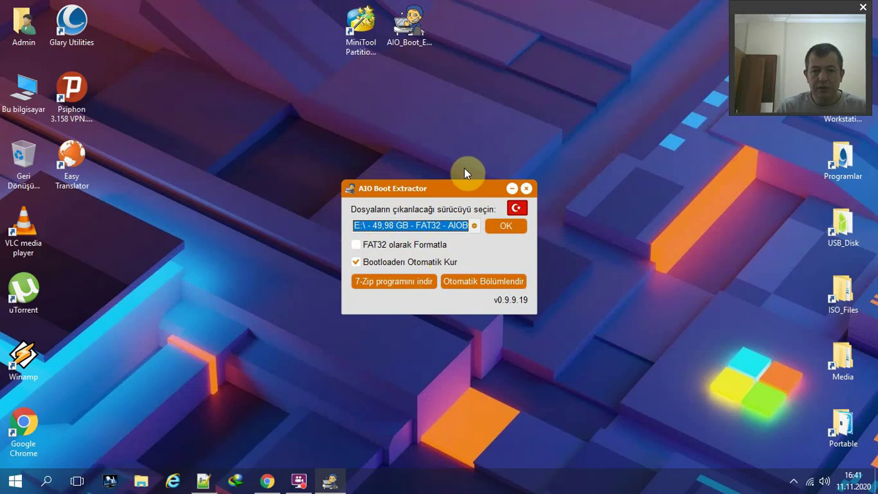
pyautogui.click(412, 35)
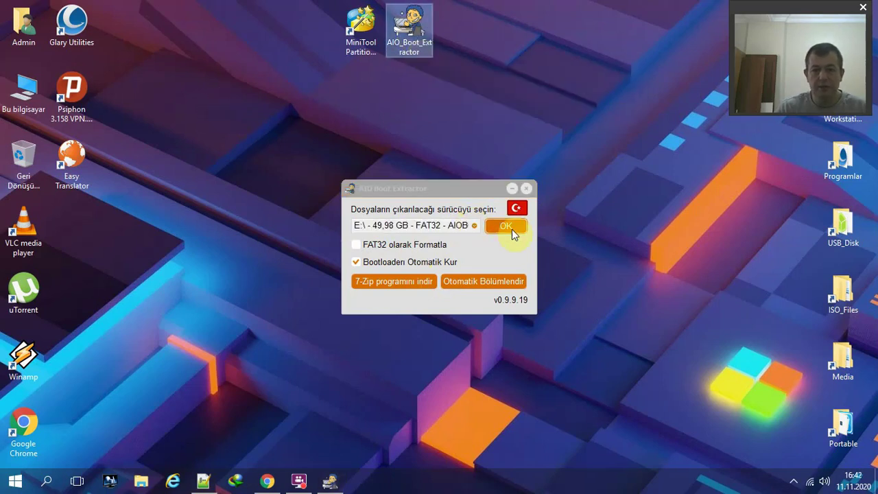
pyautogui.click(512, 228)
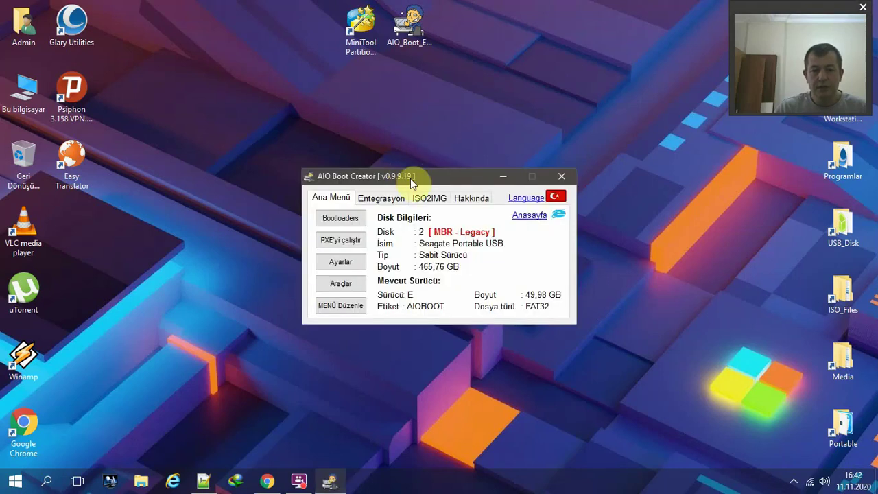
# - Examine the extracted files on AIOBOOT (E:) and the drives in the computer's drive overview, and close the window
pyautogui.moveTo(411, 176); pyautogui.dragTo(382, 138)
pyautogui.doubleClick(24, 90)
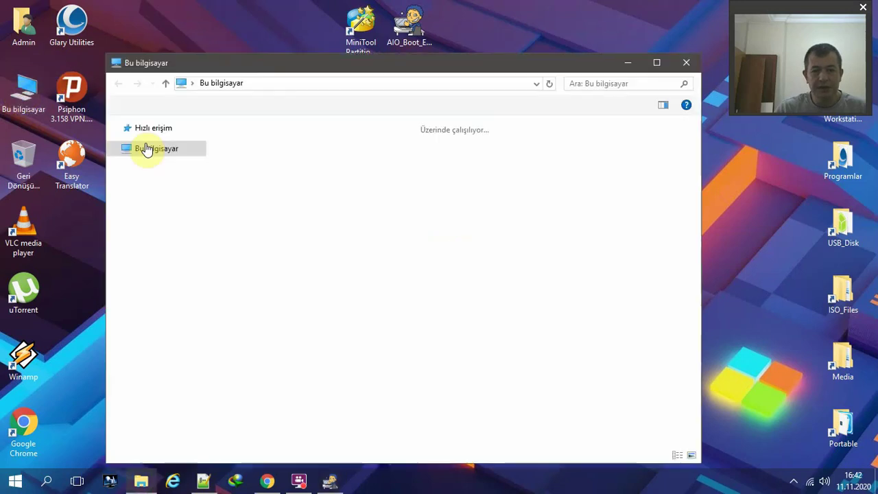
pyautogui.doubleClick(261, 189)
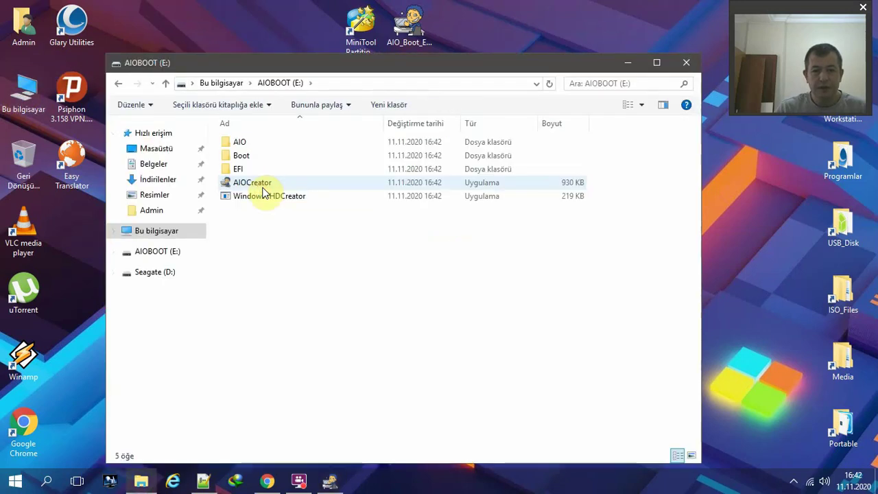
pyautogui.moveTo(281, 235); pyautogui.dragTo(219, 141)
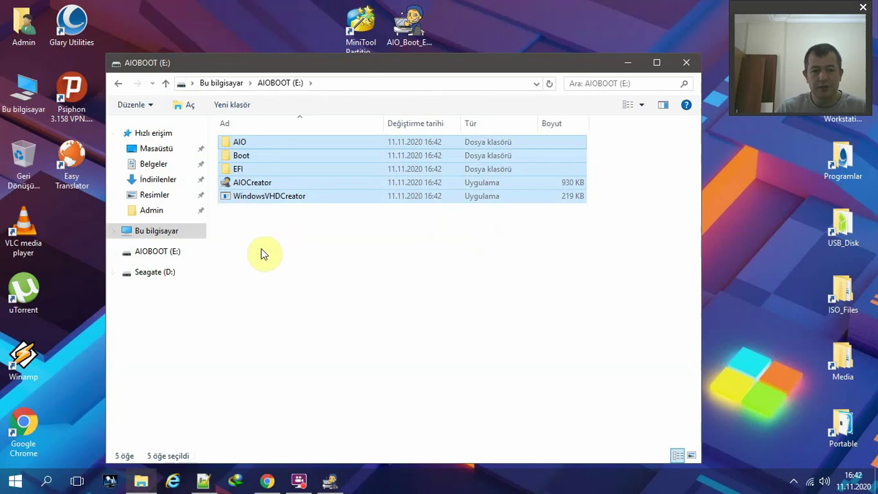
pyautogui.click(230, 84)
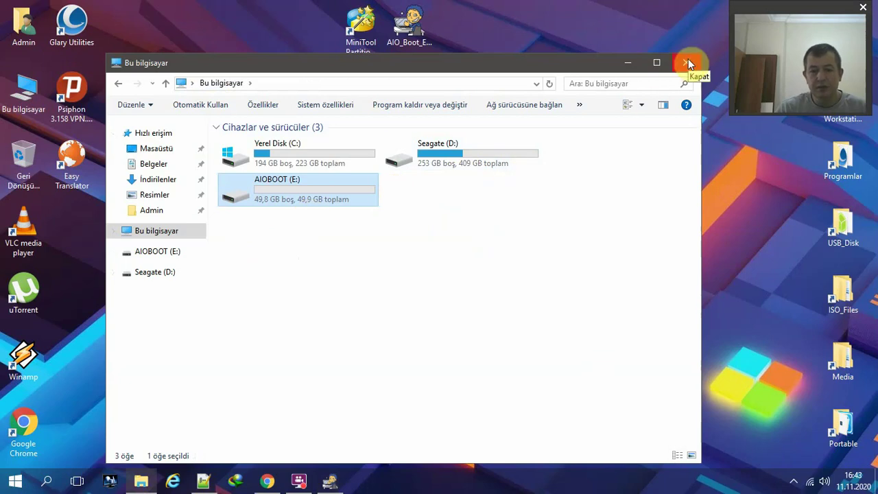
pyautogui.click(309, 165)
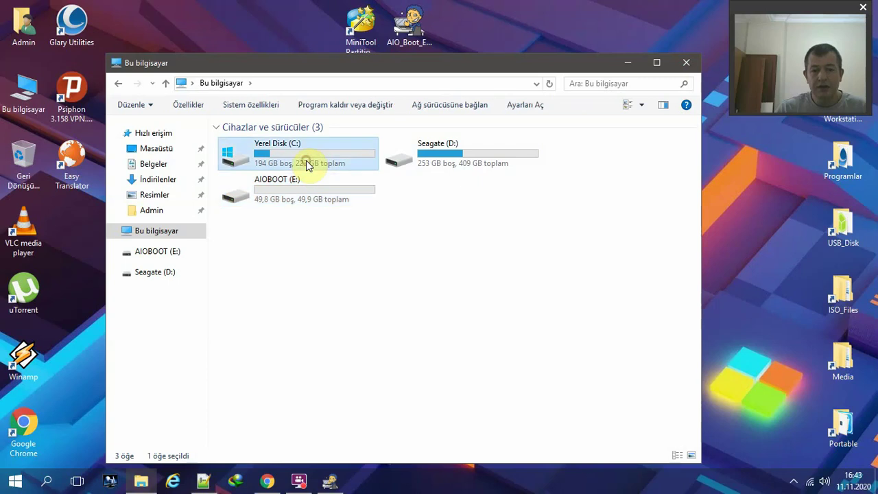
pyautogui.click(472, 160)
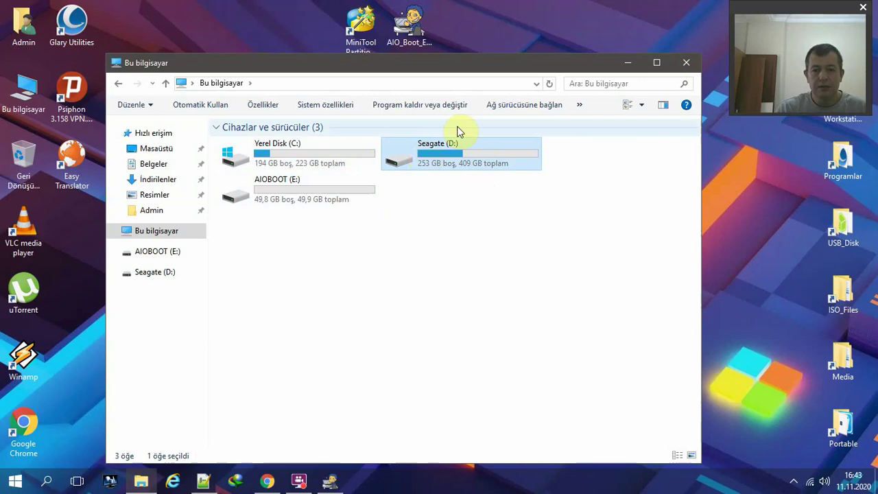
pyautogui.click(677, 64)
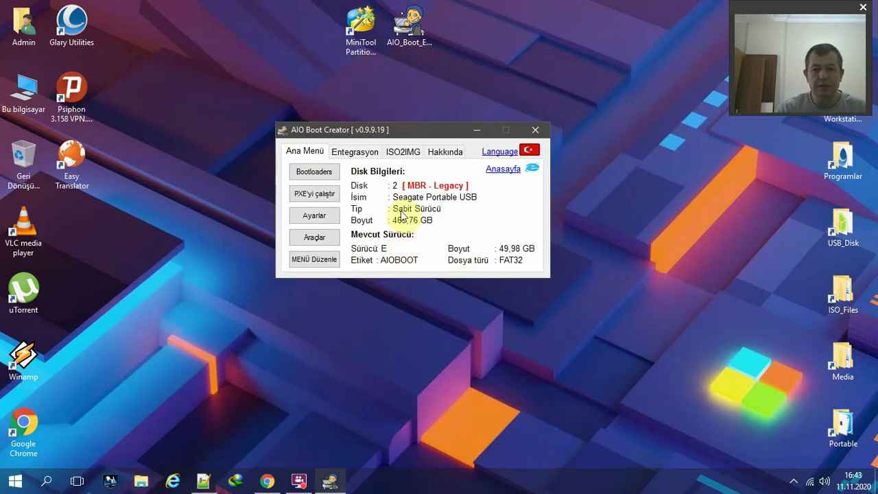
# - Choose Windows and Windows 7/8.1/10/Server Setup for integration in AIO Boot Creator, then open and cancel the ISO file selection
pyautogui.click(360, 157)
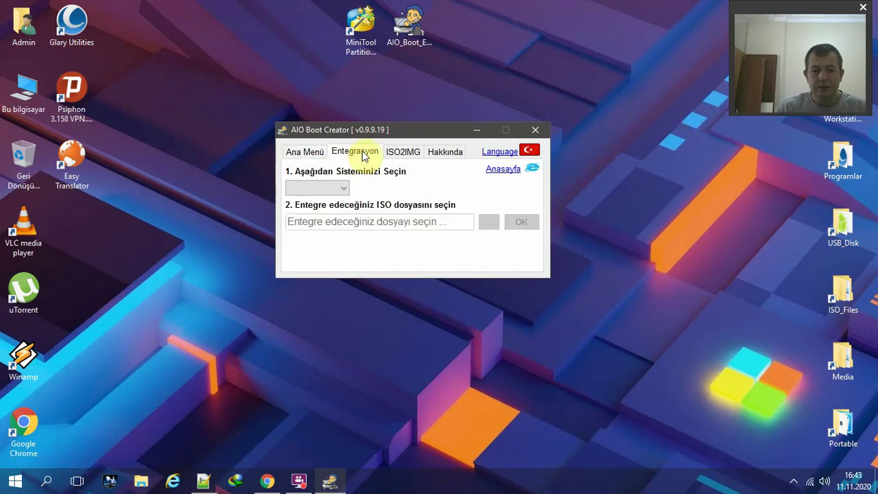
pyautogui.click(340, 189)
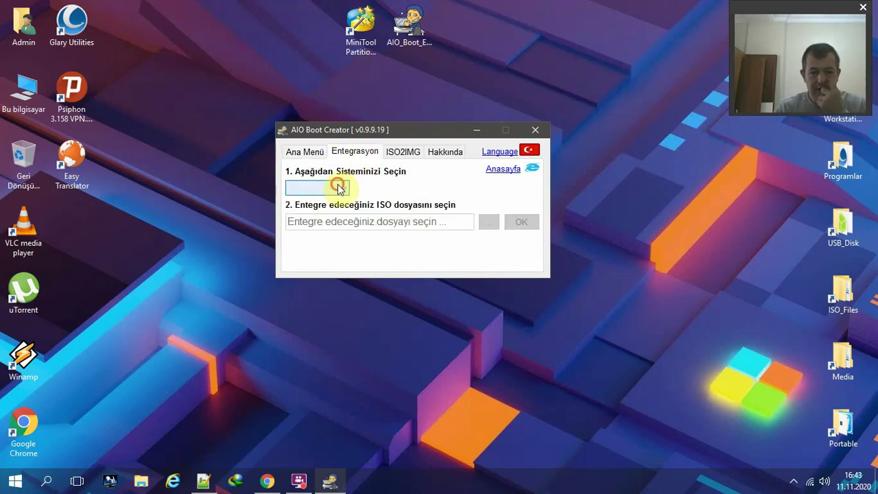
pyautogui.click(332, 198)
pyautogui.click(393, 190)
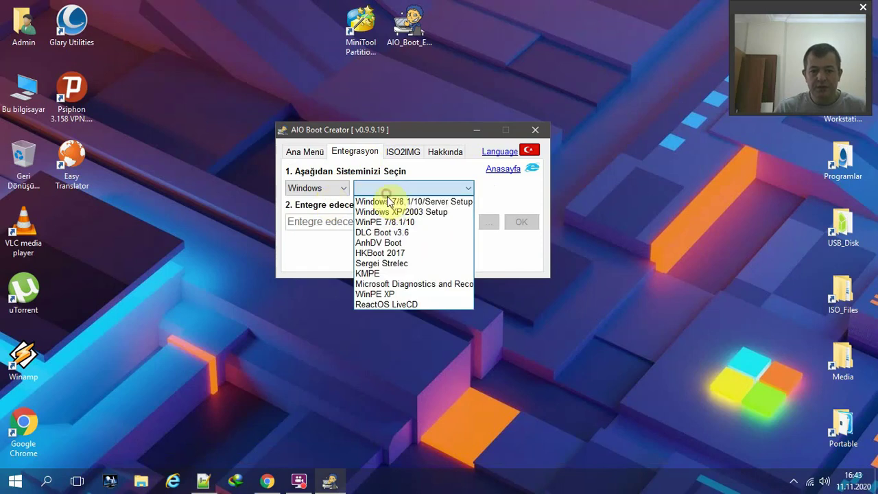
pyautogui.click(397, 198)
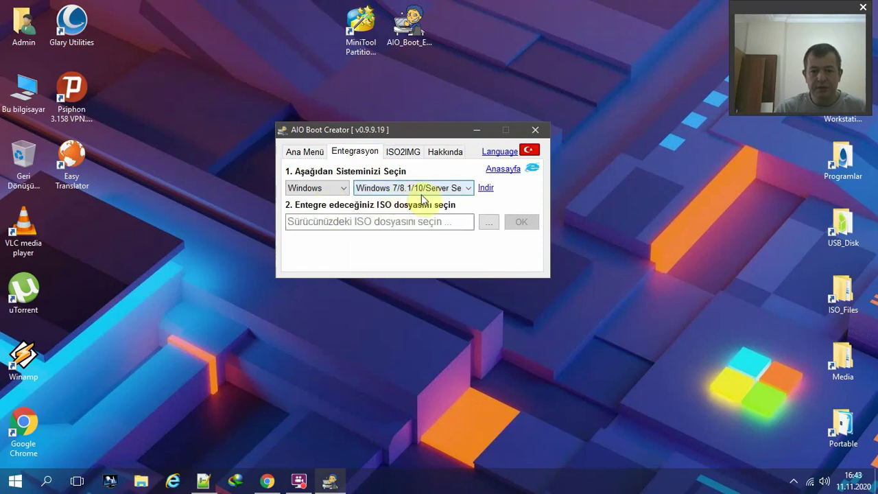
pyautogui.click(493, 222)
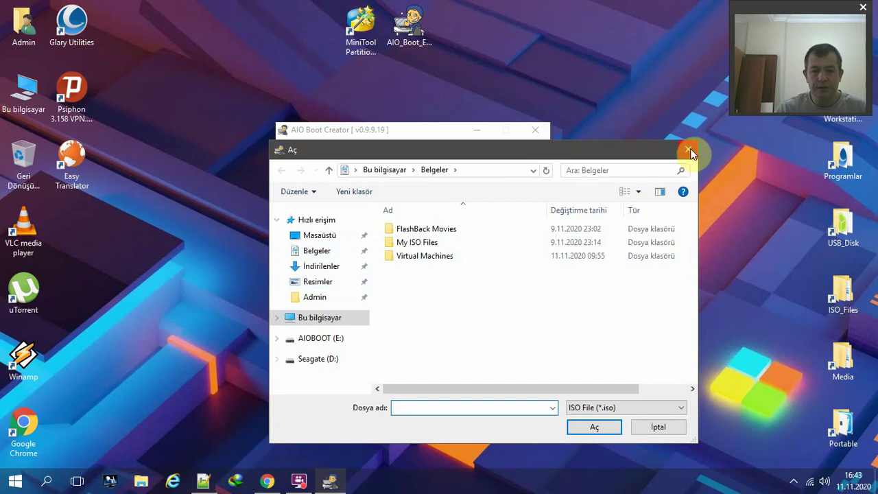
pyautogui.click(687, 149)
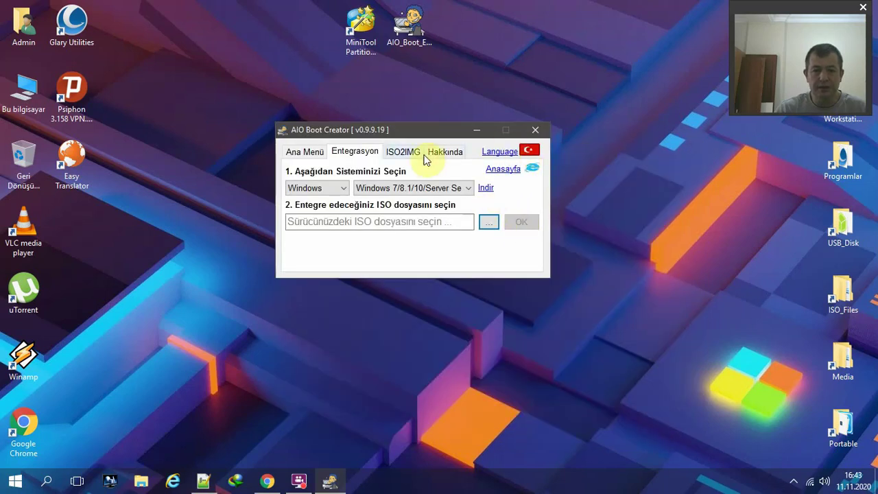
# - Choose Linux OS as the system type for integration, with automatic detection (Otomatik algıla) of the distribution
pyautogui.click(329, 191)
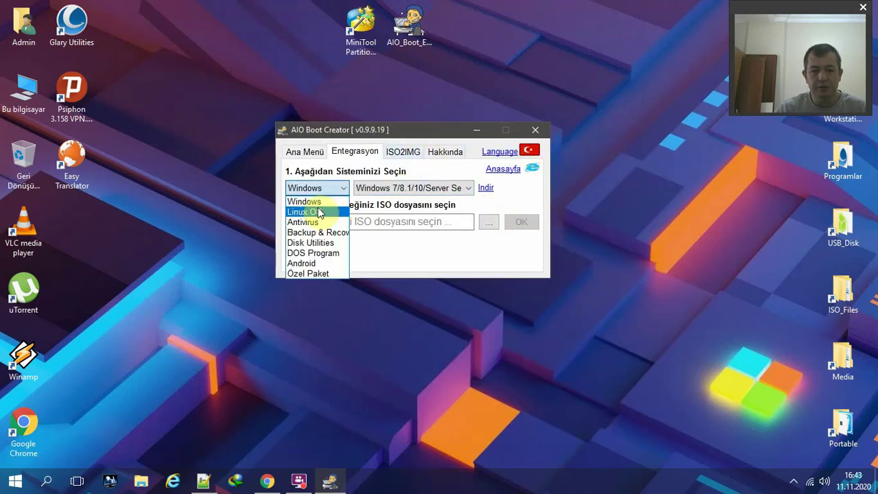
pyautogui.click(310, 212)
pyautogui.click(402, 188)
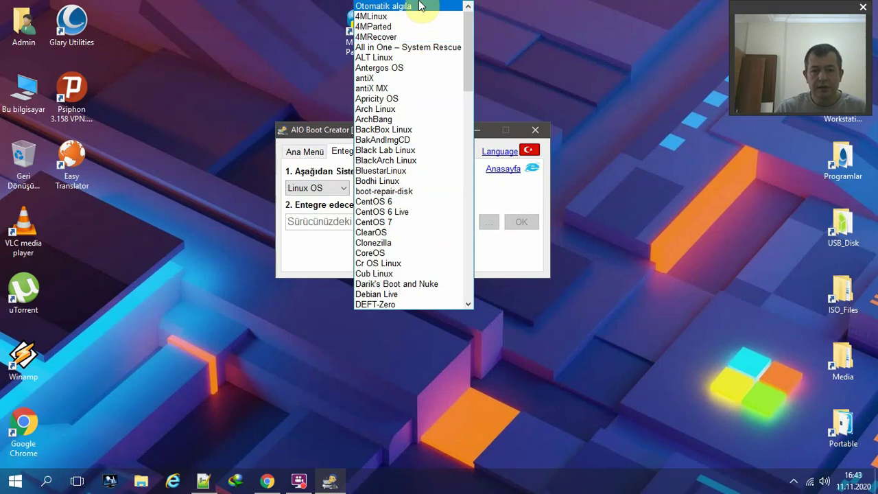
pyautogui.click(415, 7)
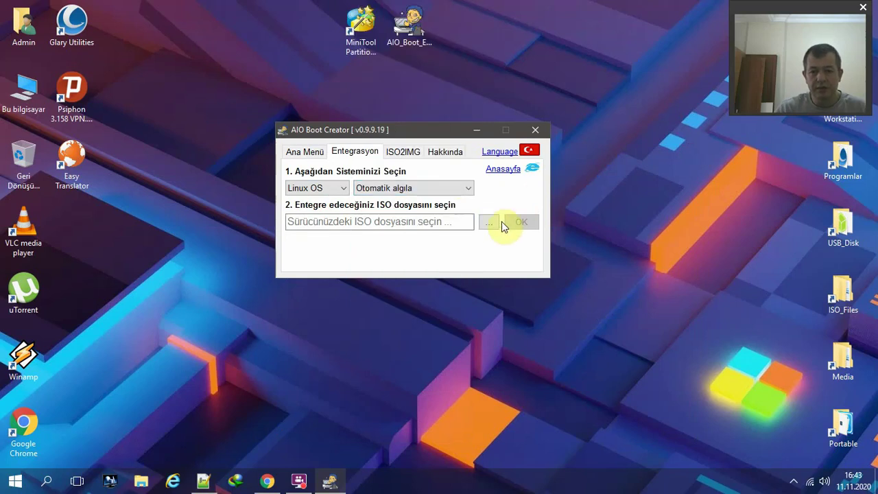
# - Examine the ISO2IMG conversion options and the program's about text, including the translator credits
pyautogui.click(415, 153)
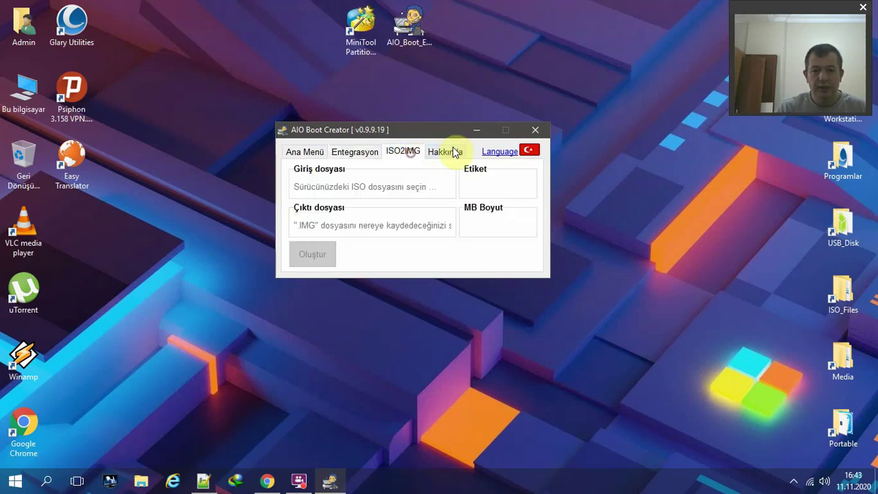
pyautogui.click(451, 150)
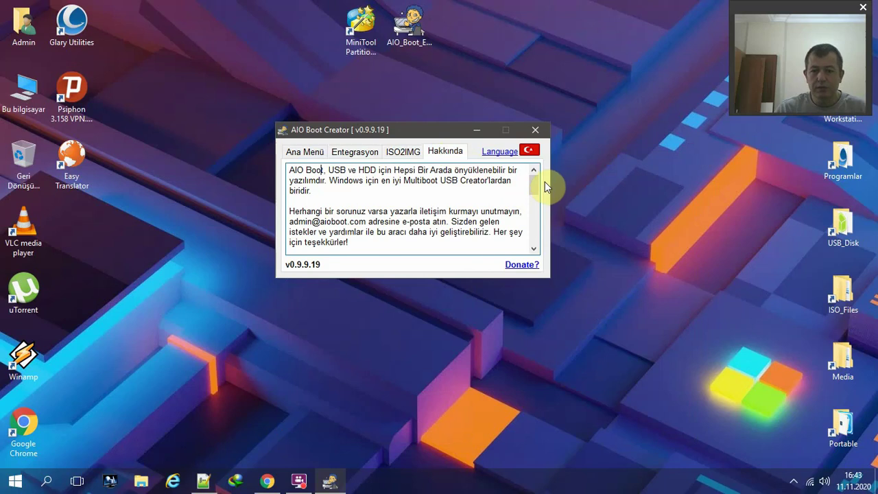
pyautogui.moveTo(538, 184); pyautogui.dragTo(527, 231)
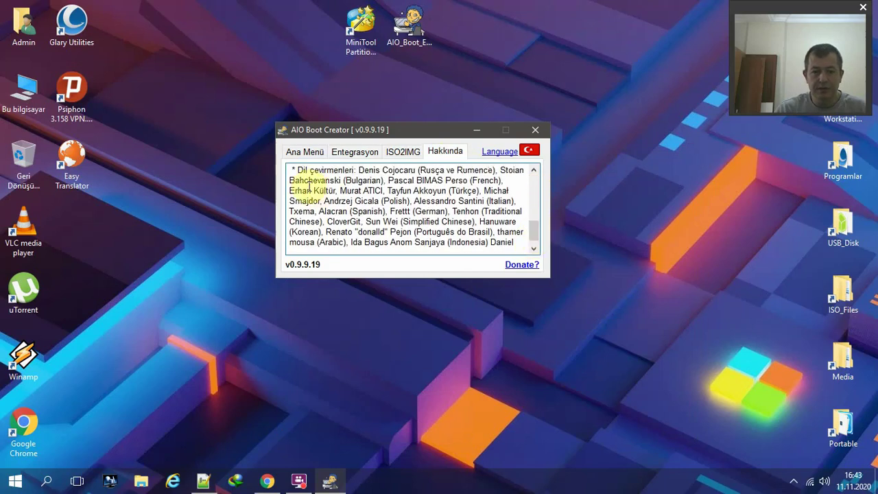
pyautogui.moveTo(339, 191); pyautogui.dragTo(379, 191)
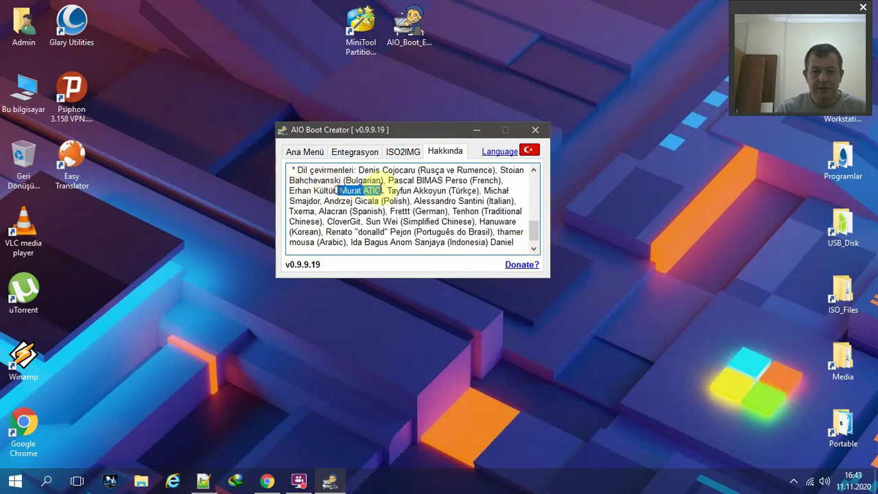
pyautogui.click(385, 191)
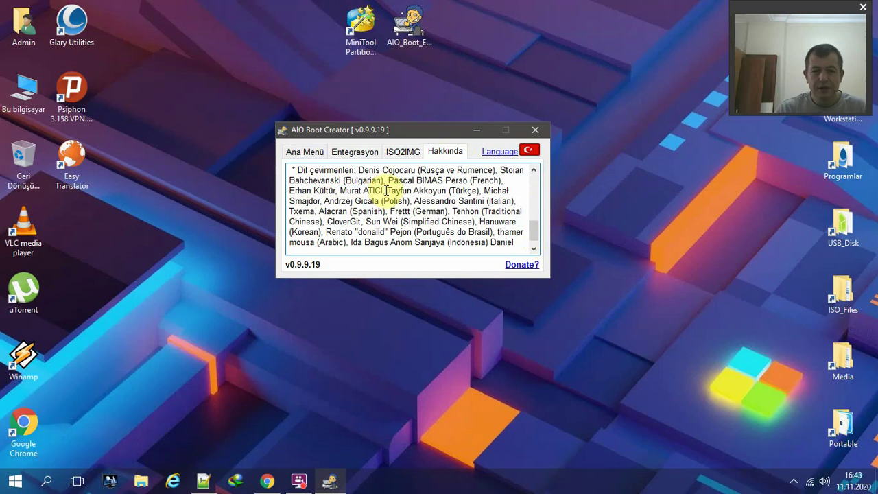
# - Review the main disk information, integration, ISO2IMG and about sections of AIO Boot Creator once more, and close the program
pyautogui.click(313, 152)
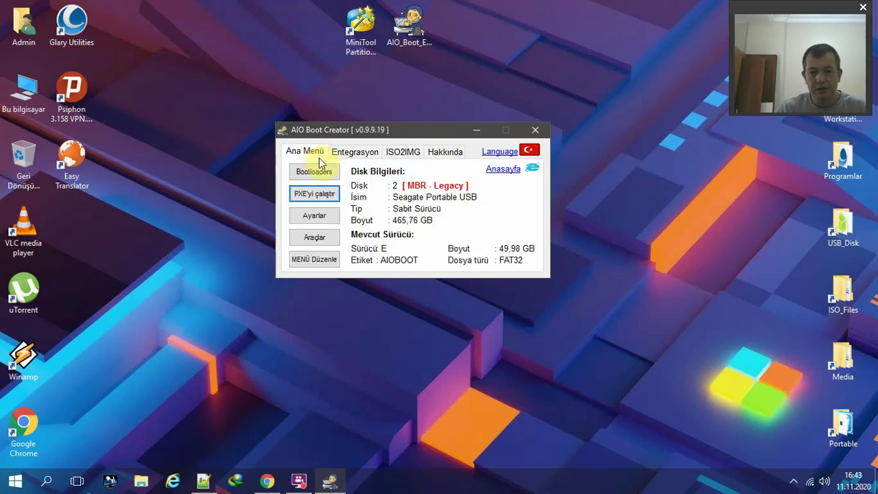
pyautogui.click(360, 153)
pyautogui.click(412, 154)
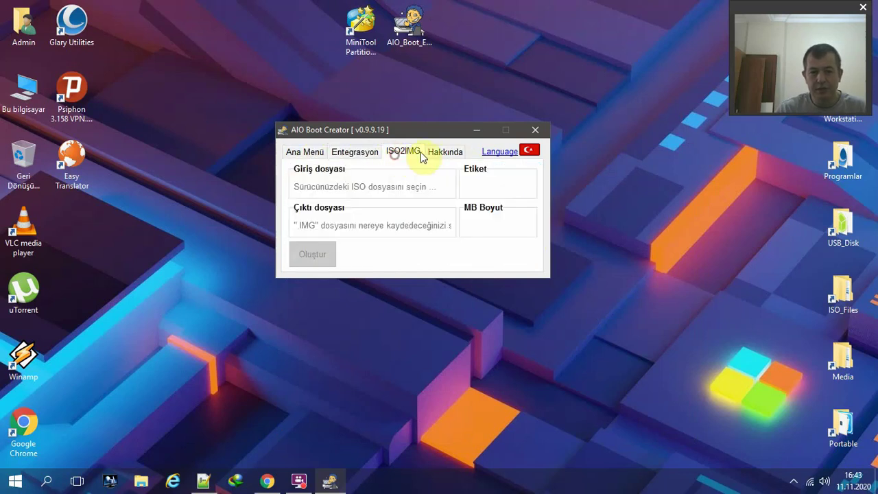
pyautogui.click(429, 152)
pyautogui.click(351, 151)
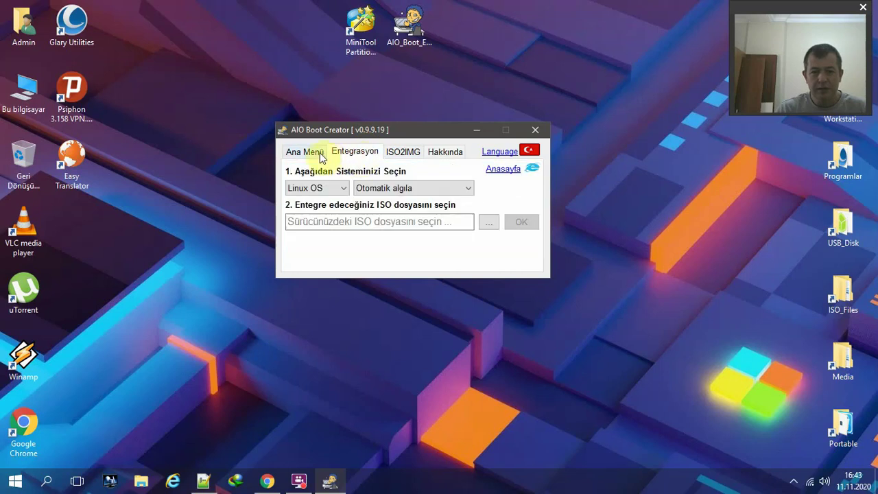
pyautogui.click(321, 156)
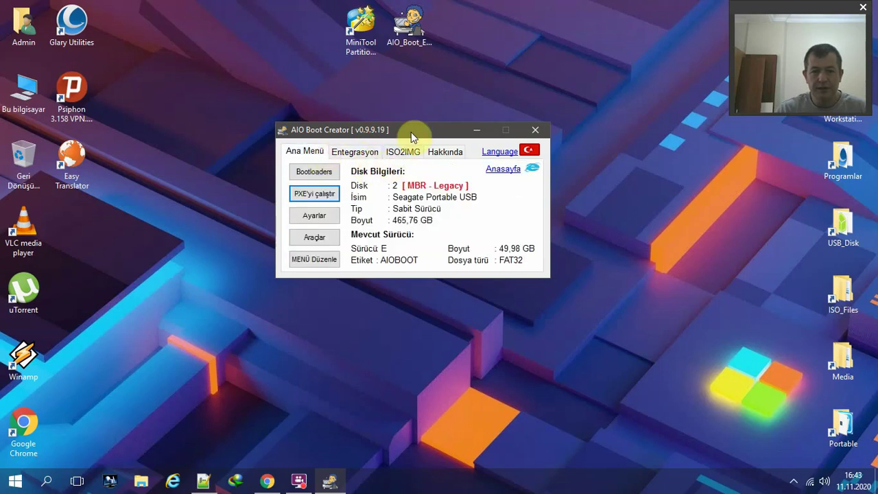
pyautogui.moveTo(382, 128); pyautogui.dragTo(376, 111)
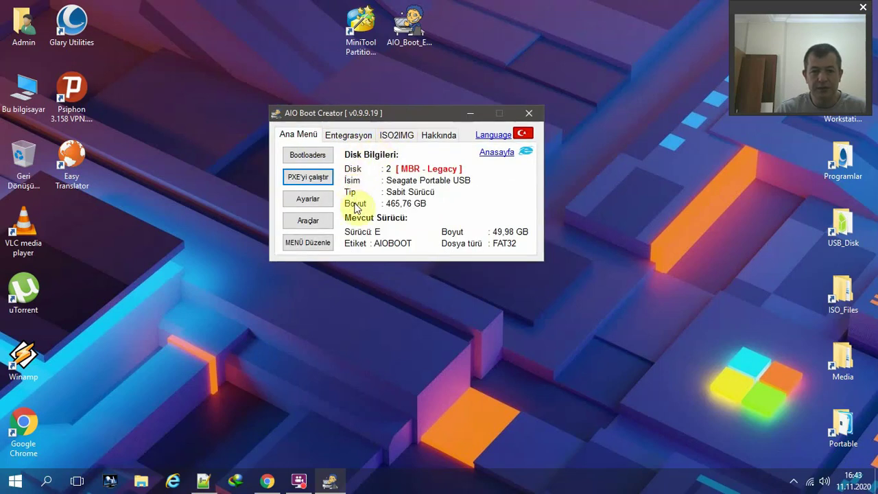
pyautogui.click(531, 114)
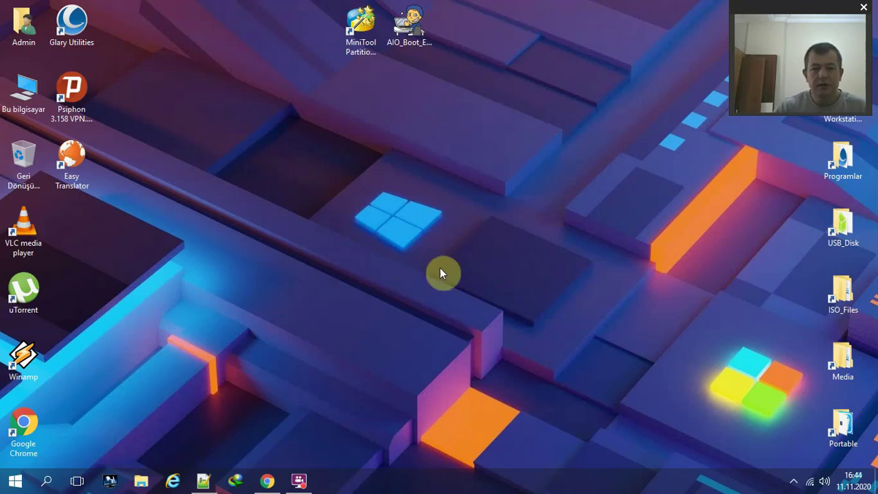
# - Switch to Chrome and examine the MiniTool Partition Wizard Free 12.1 download page, highlighting its title
pyautogui.click(268, 478)
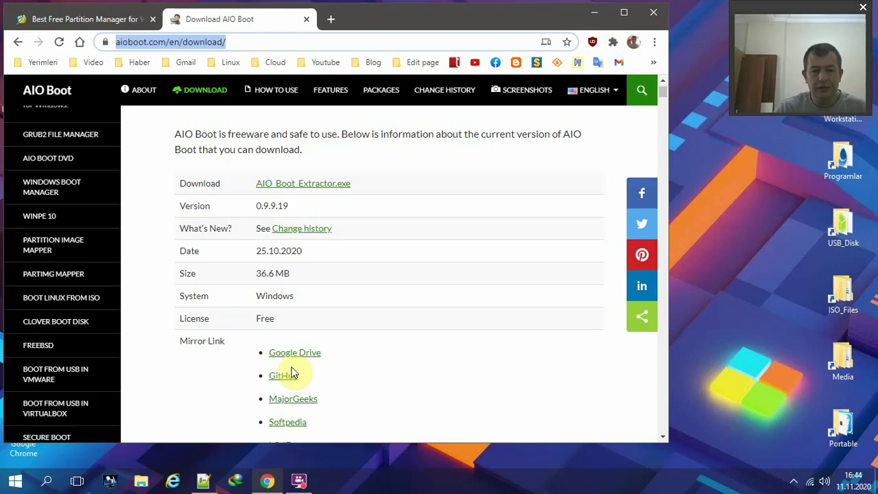
pyautogui.click(99, 28)
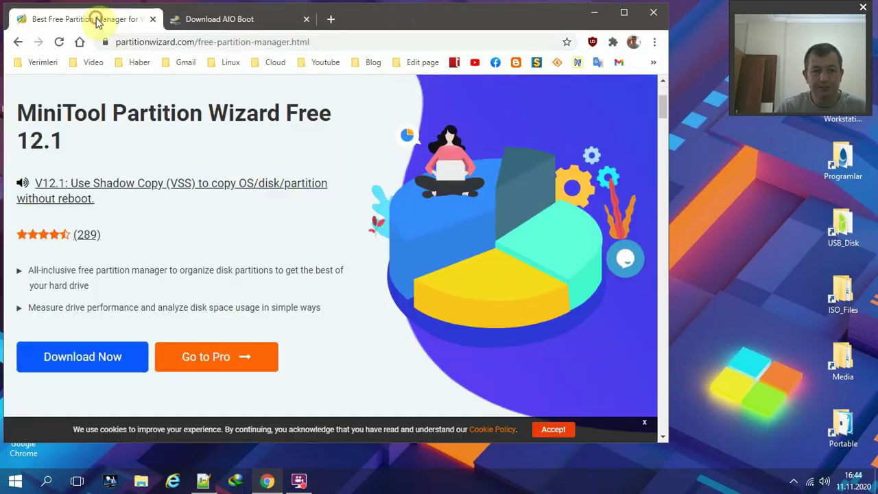
pyautogui.moveTo(384, 12); pyautogui.dragTo(417, 80)
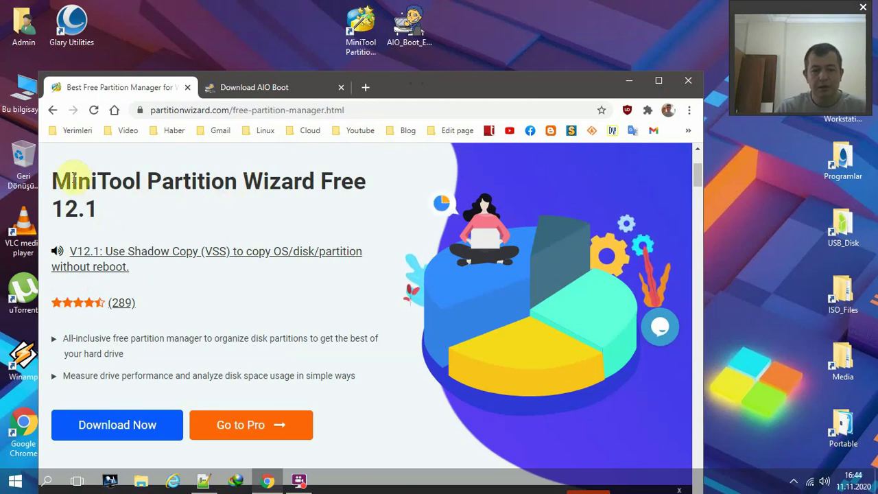
pyautogui.moveTo(53, 176)
pyautogui.mouseDown()
pyautogui.moveTo(117, 200)
pyautogui.moveTo(136, 195)
pyautogui.moveTo(69, 206)
pyautogui.moveTo(55, 180)
pyautogui.mouseUp()
pyautogui.click(135, 195)
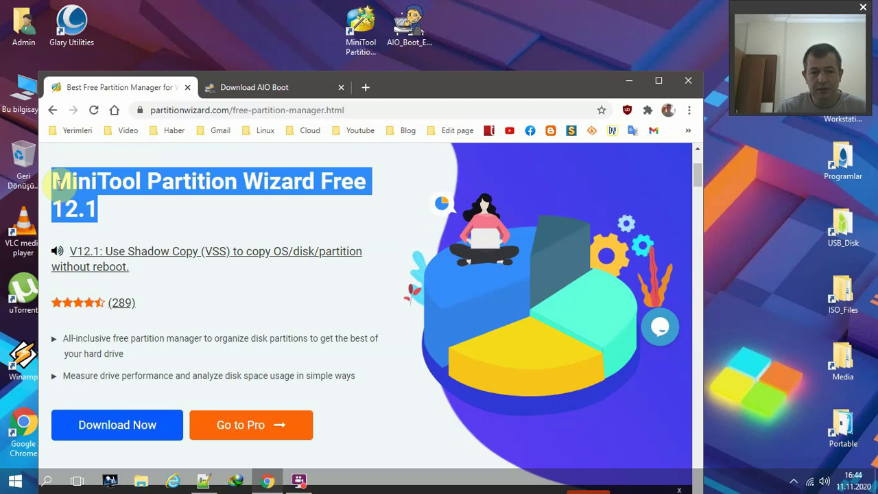
pyautogui.click(141, 204)
pyautogui.moveTo(137, 204); pyautogui.dragTo(49, 181)
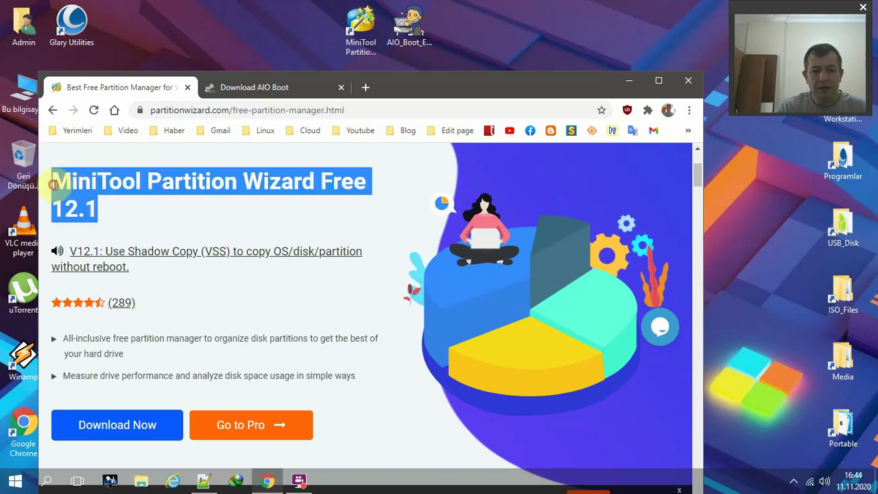
pyautogui.click(153, 202)
# - Compare the AIO Boot and MiniTool download pages, check the full AIO Boot page address, and minimize the browser
pyautogui.click(280, 87)
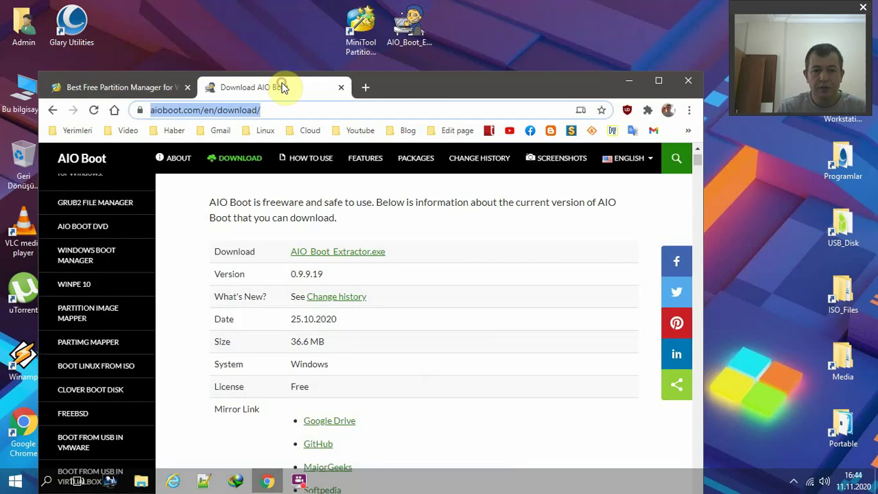
pyautogui.click(277, 108)
pyautogui.click(148, 87)
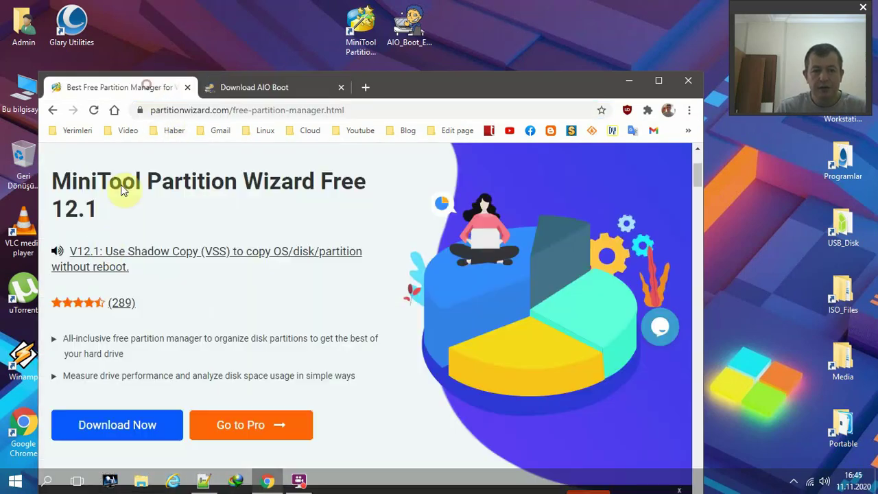
pyautogui.click(256, 88)
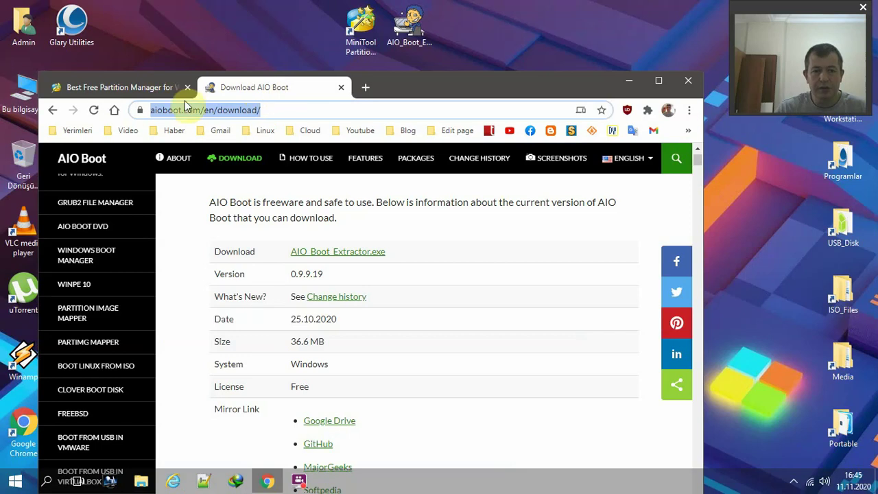
pyautogui.click(276, 109)
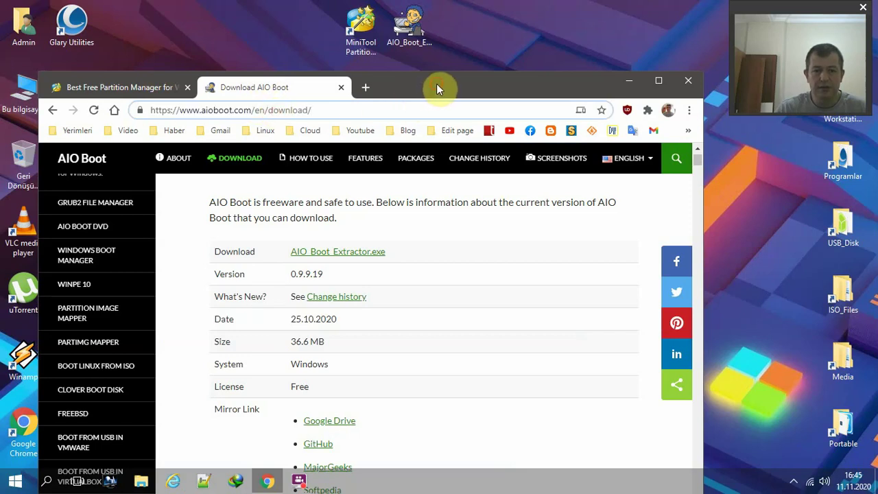
pyautogui.moveTo(436, 83); pyautogui.dragTo(439, 80)
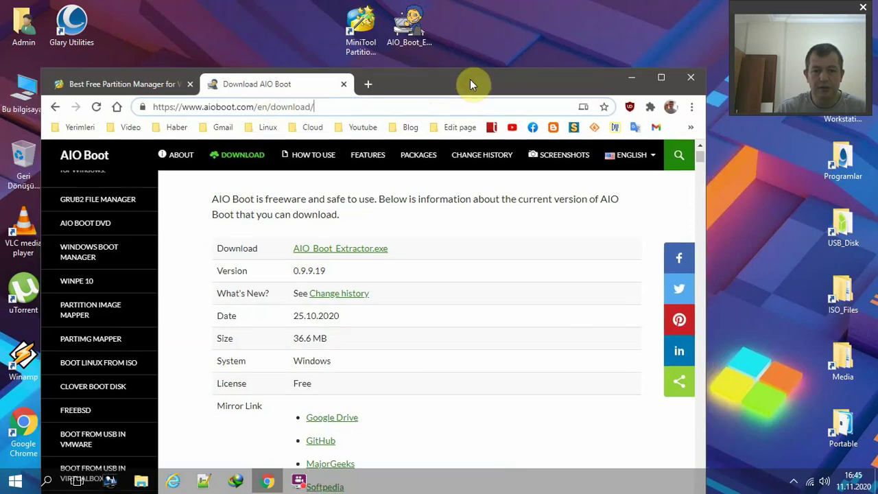
pyautogui.click(632, 76)
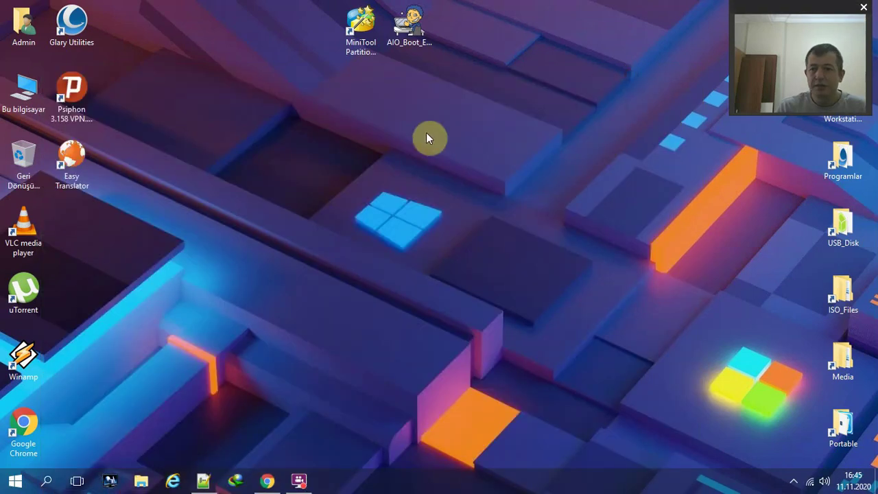